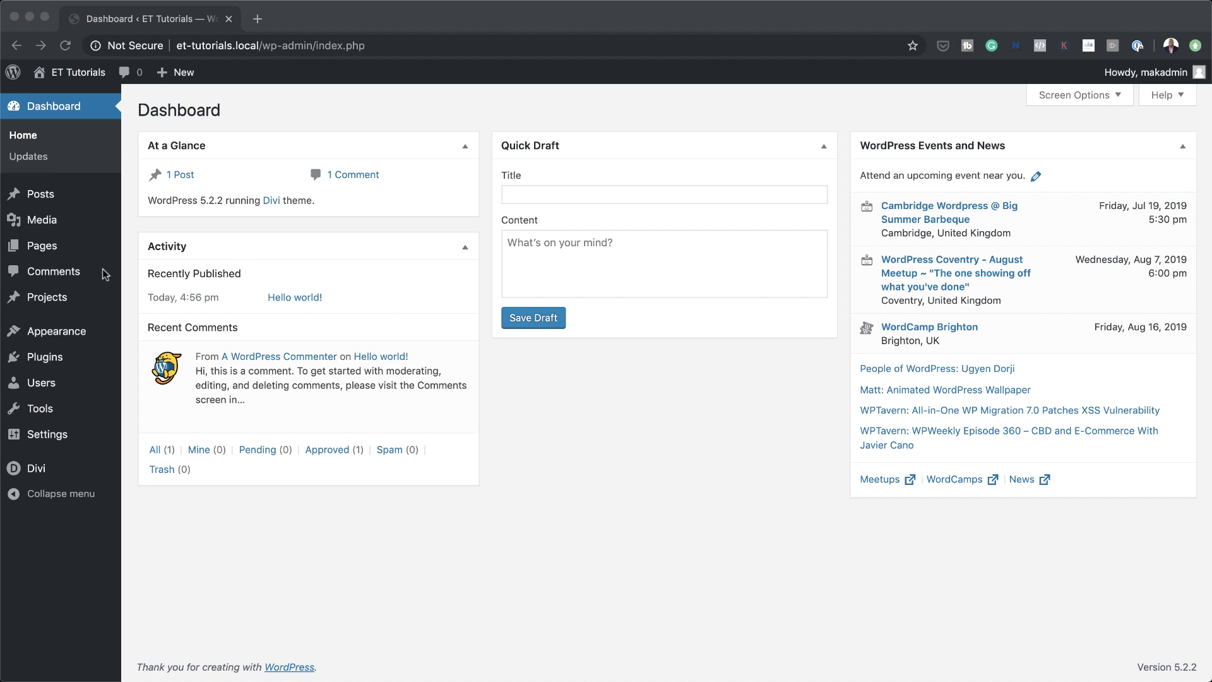
- Add a new page titled "Hover Sections with Divi's New Sizing & Overflow Settings"
{"action": "mouse_move", "coordinate": [94, 249]}
{"action": "left_click", "coordinate": [156, 270]}
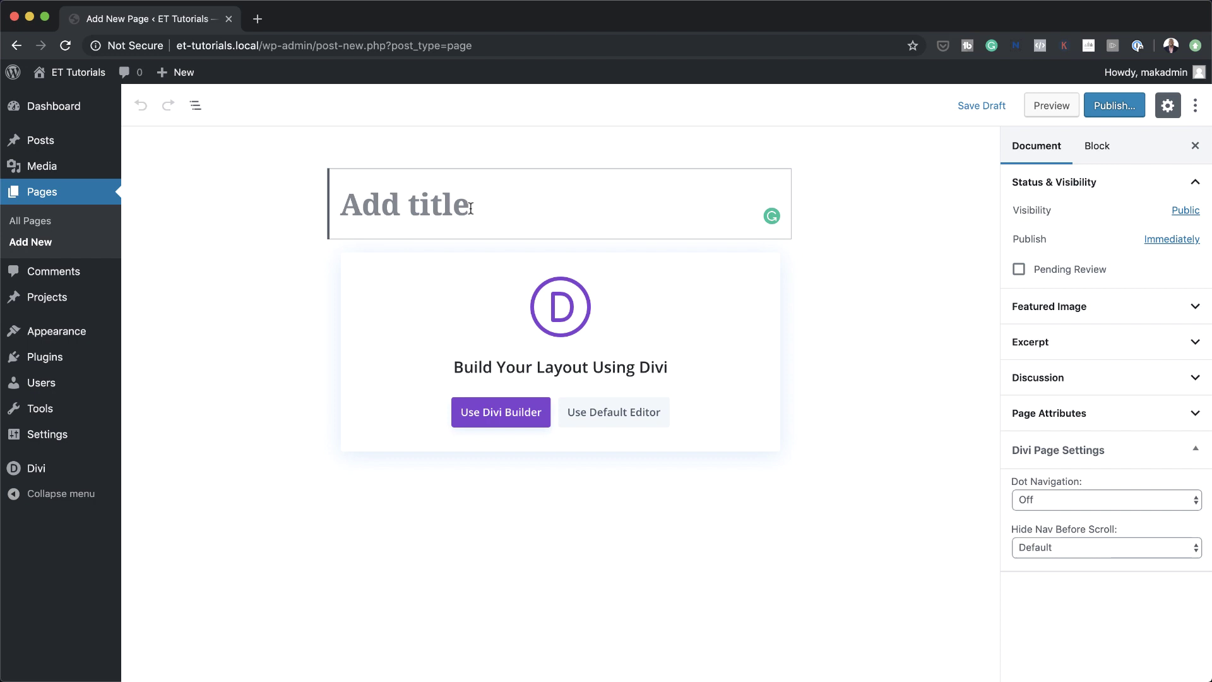
{"action": "type", "text": "Hover Sections with Divi’s New Sizing & Overflow Settings"}
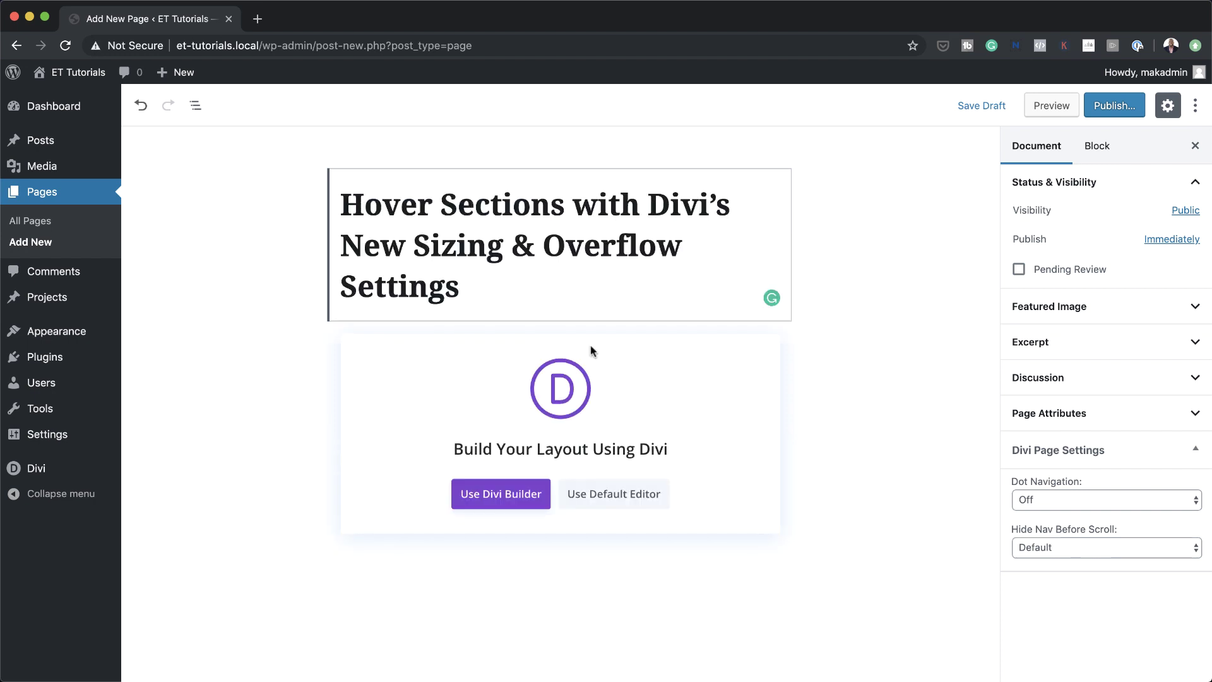
- Open the new page in the Divi Builder, choose to build from scratch, and dismiss the row insertion dialog
{"action": "left_click", "coordinate": [505, 499]}
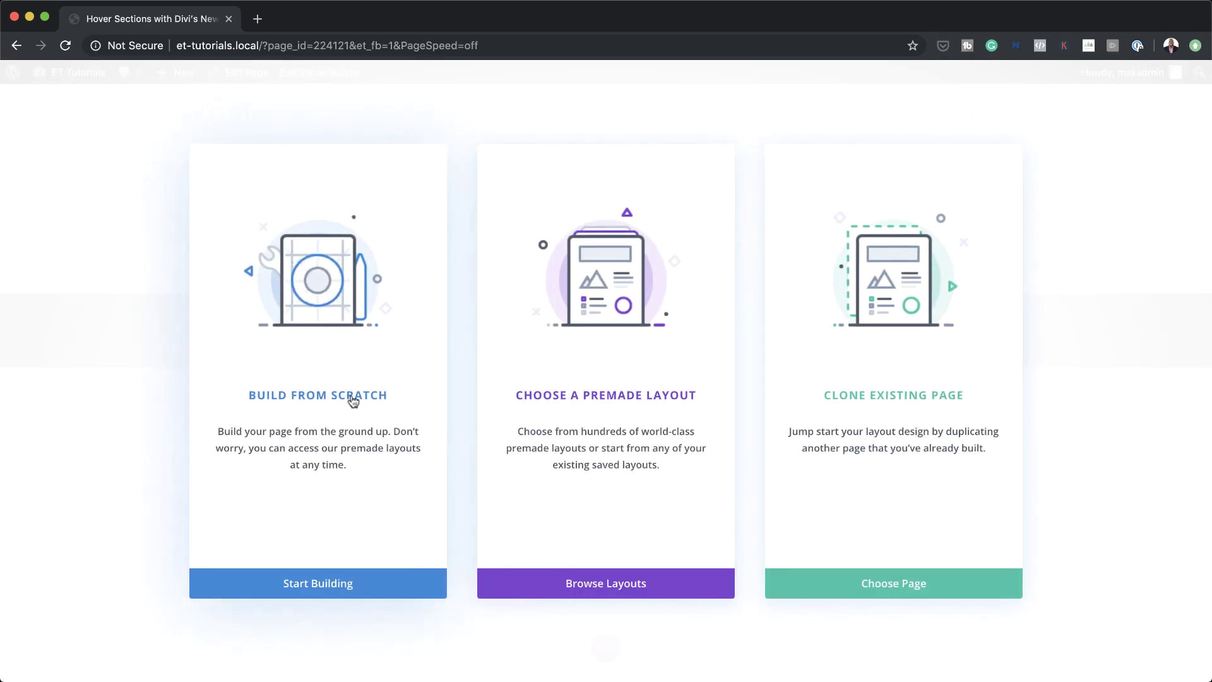
{"action": "left_click", "coordinate": [351, 399]}
{"action": "left_click", "coordinate": [734, 252]}
- Open the empty section's settings and give it a black background color
{"action": "mouse_move", "coordinate": [487, 238]}
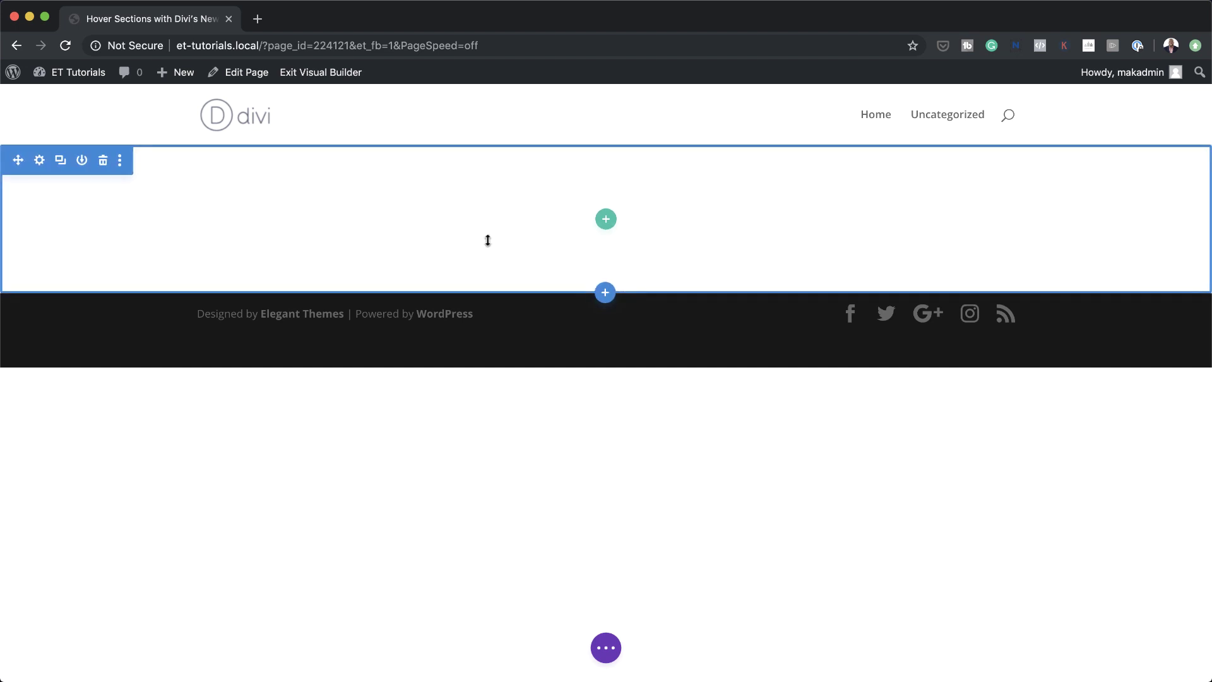
{"action": "left_click", "coordinate": [40, 163]}
{"action": "left_click", "coordinate": [277, 120]}
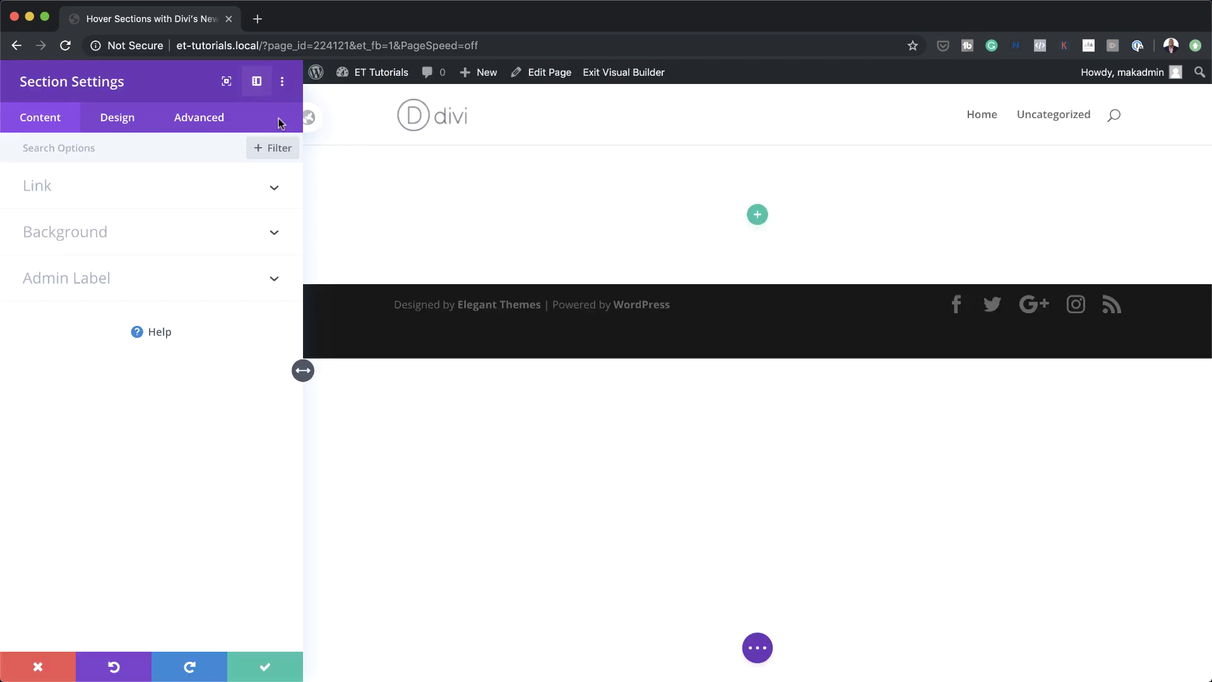
{"action": "left_click", "coordinate": [81, 233]}
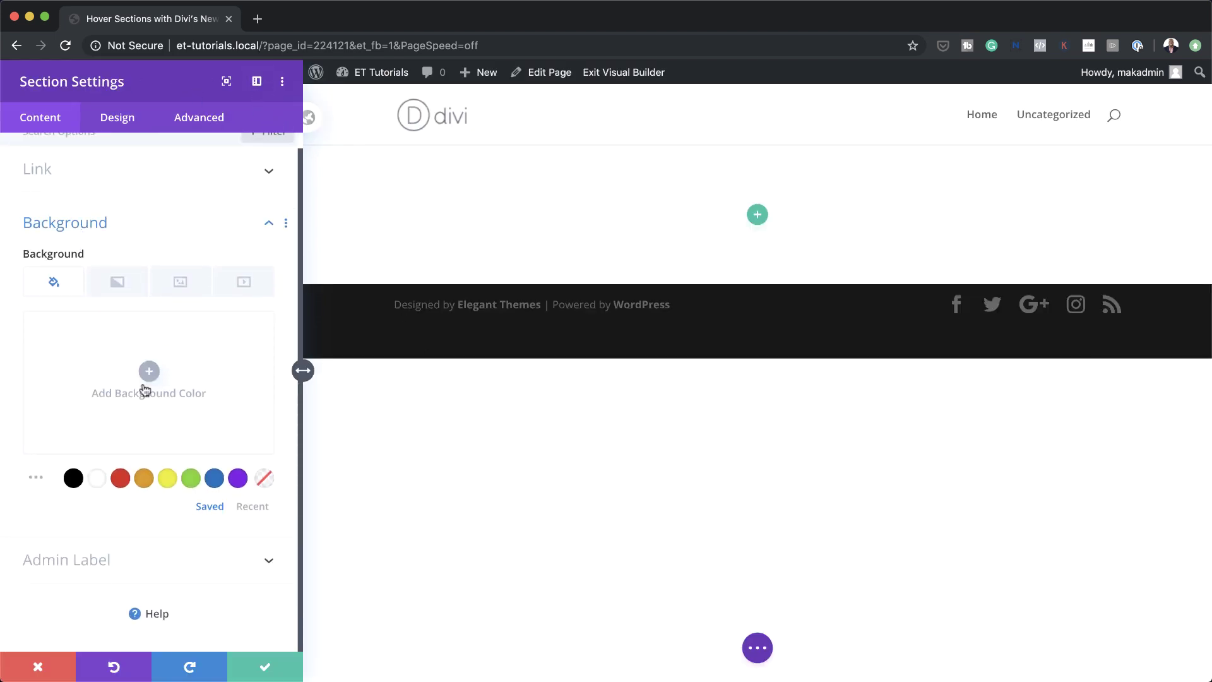
{"action": "left_click", "coordinate": [146, 389]}
- Enable hover options for the section background, set its hover color to white (#ffffff), and save the section settings
{"action": "mouse_move", "coordinate": [155, 252]}
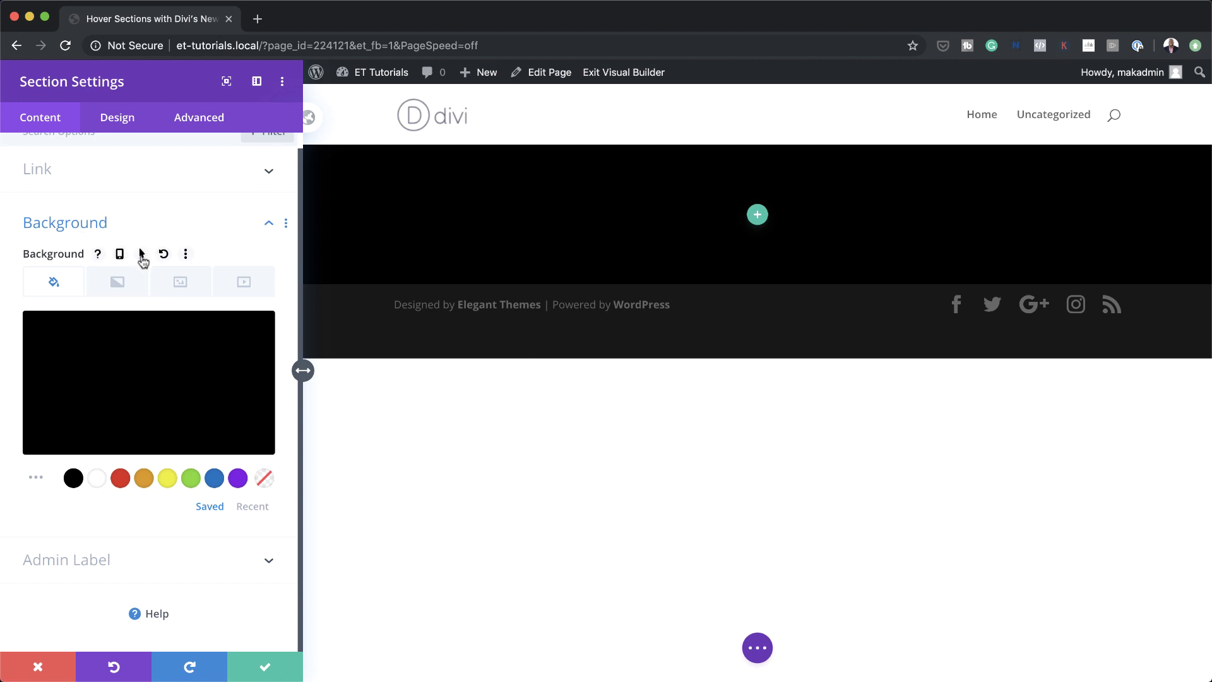
{"action": "left_click", "coordinate": [143, 255]}
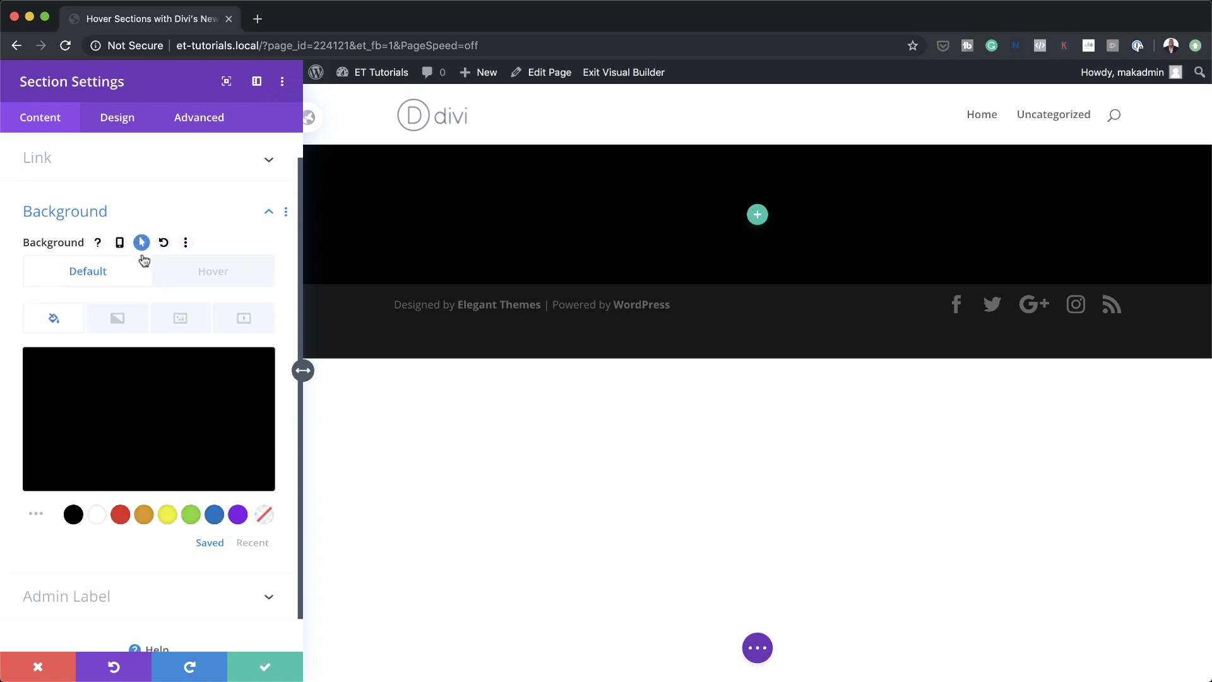
{"action": "left_click", "coordinate": [214, 278]}
{"action": "mouse_move", "coordinate": [167, 416]}
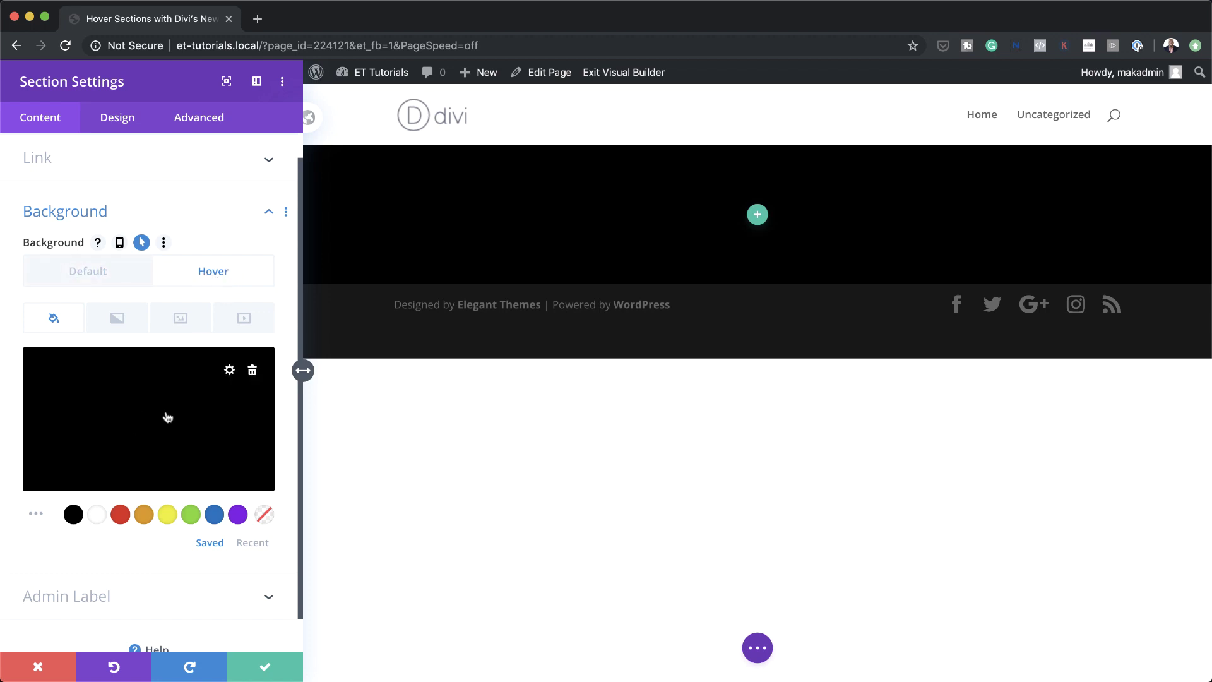
{"action": "left_click", "coordinate": [98, 515]}
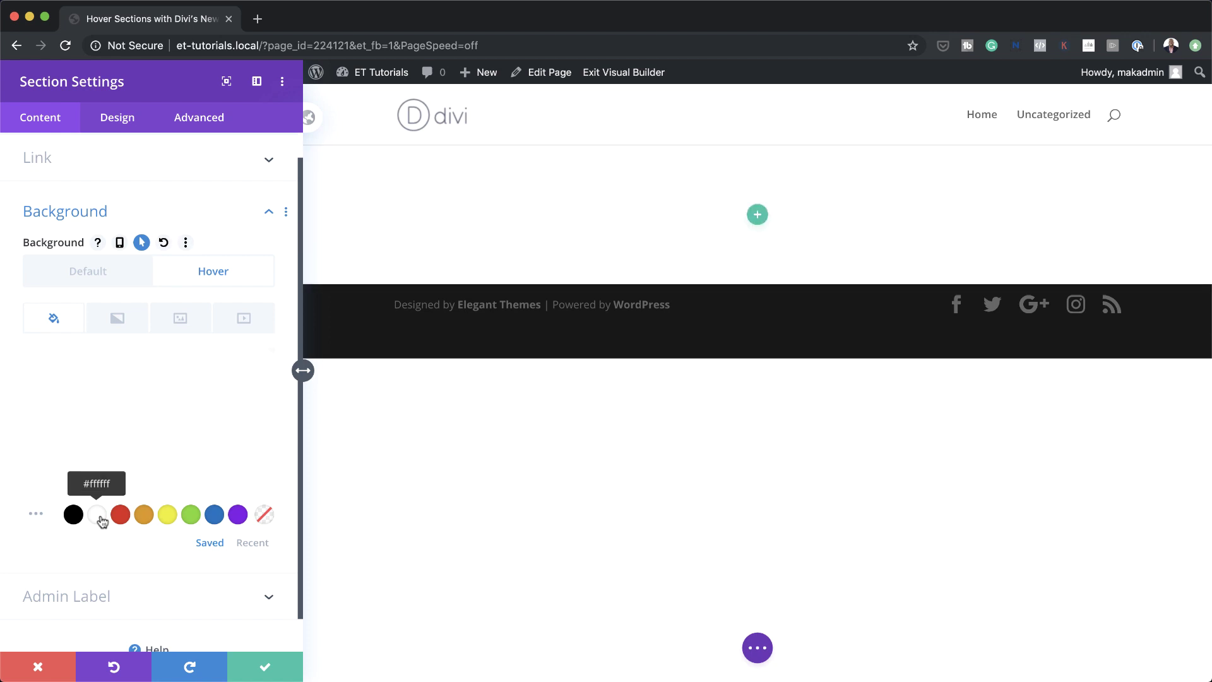
{"action": "left_click", "coordinate": [277, 668]}
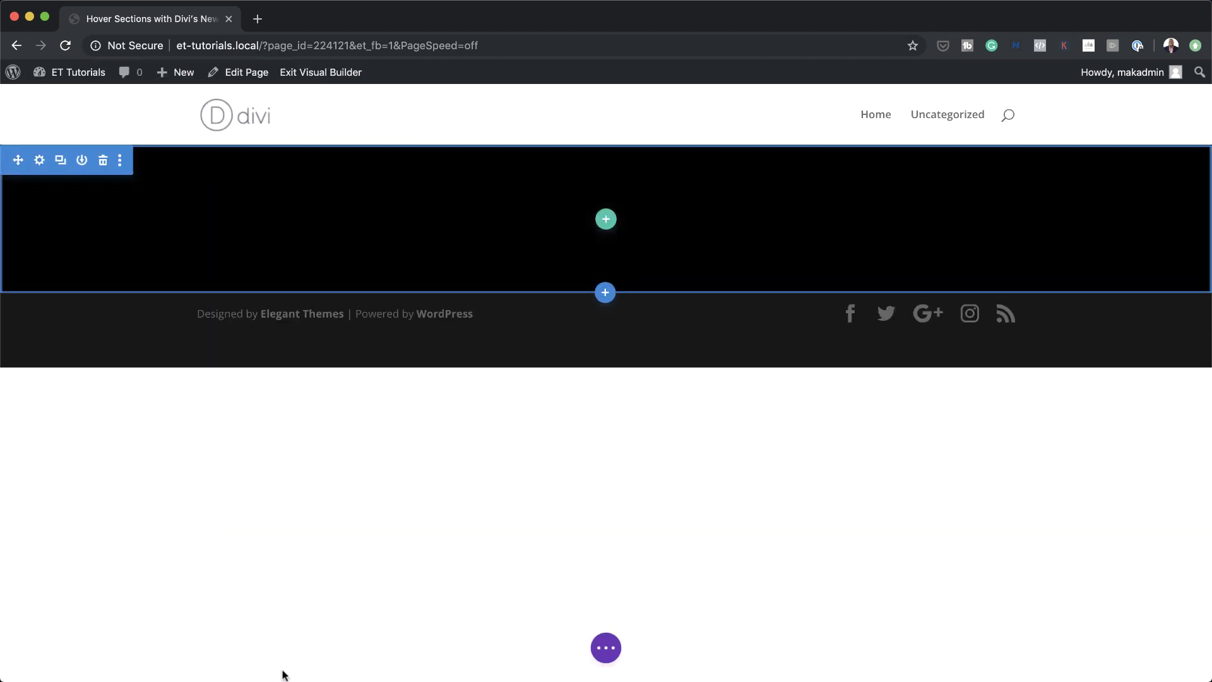
- Insert a single-column row into the black section and add a Text module to it
{"action": "left_click", "coordinate": [605, 220]}
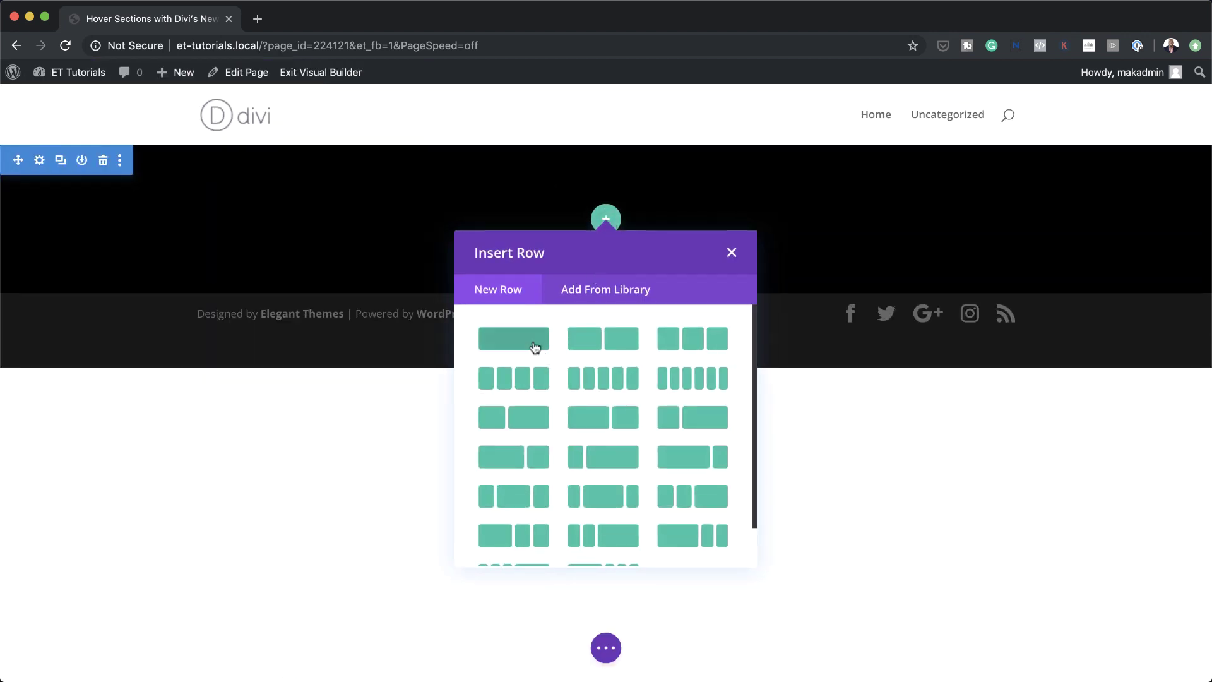
{"action": "left_click", "coordinate": [535, 347]}
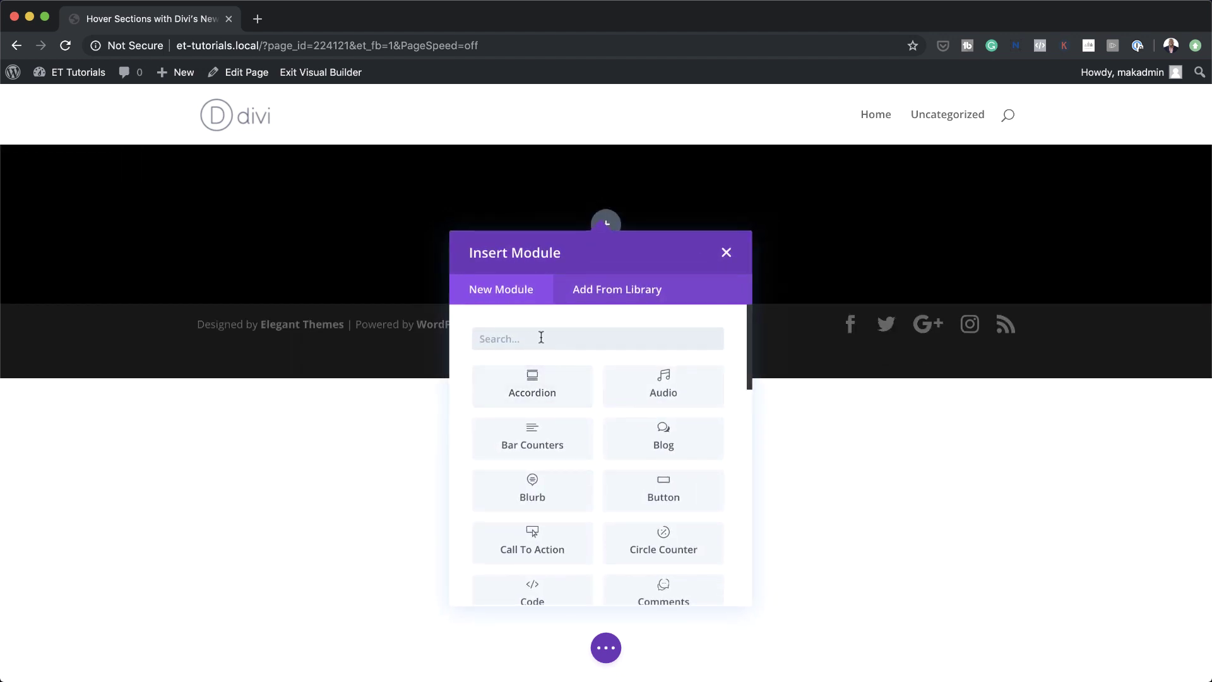
{"action": "type", "text": "text"}
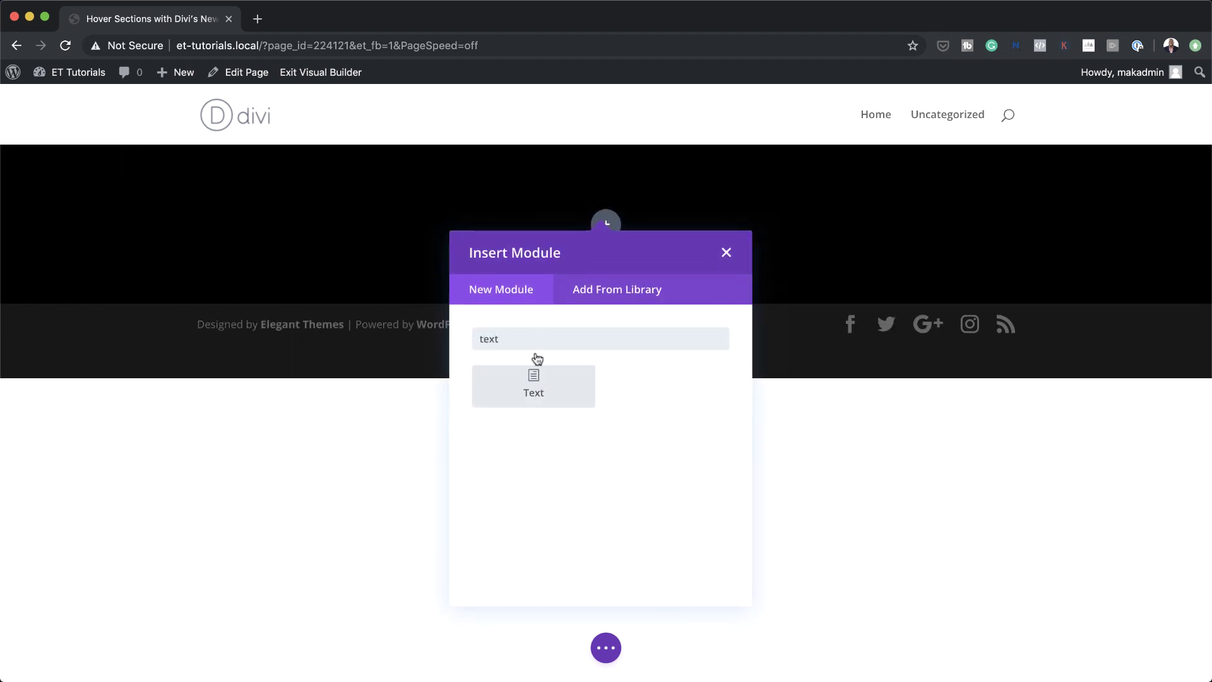
{"action": "left_click", "coordinate": [538, 395]}
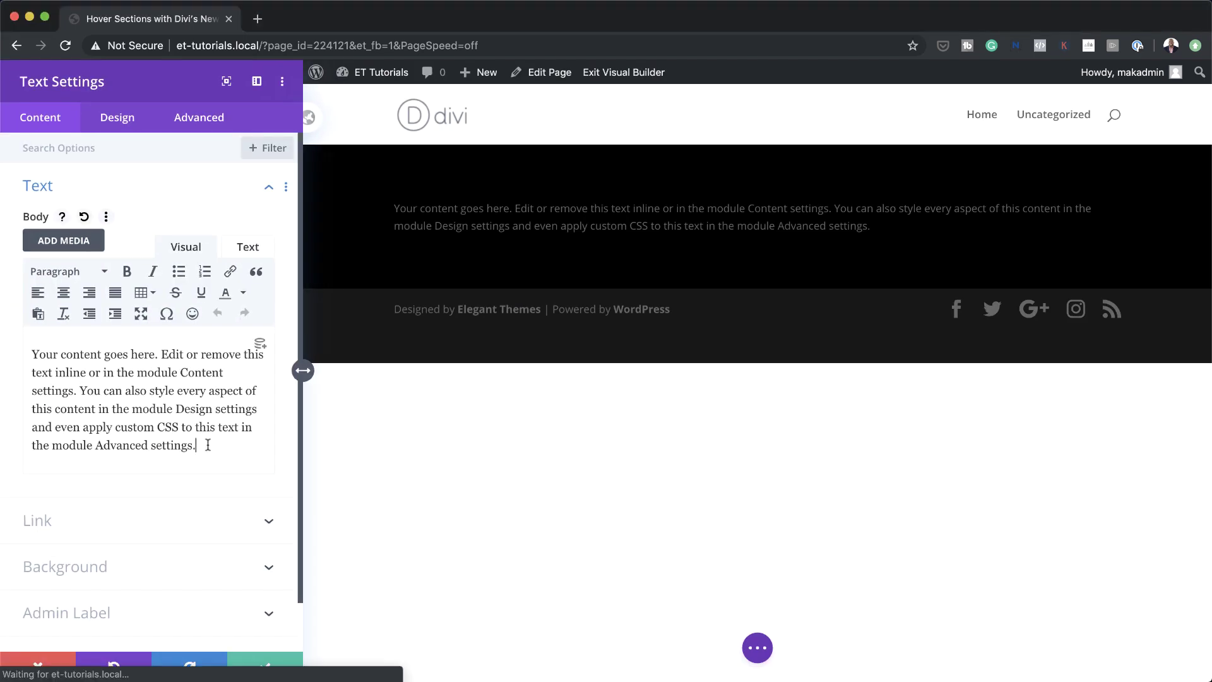
- Replace the module's placeholder text with "About ▼", format it as Heading 2, and color the arrow white
{"action": "left_click_drag", "start_coordinate": [210, 449], "coordinate": [29, 346]}
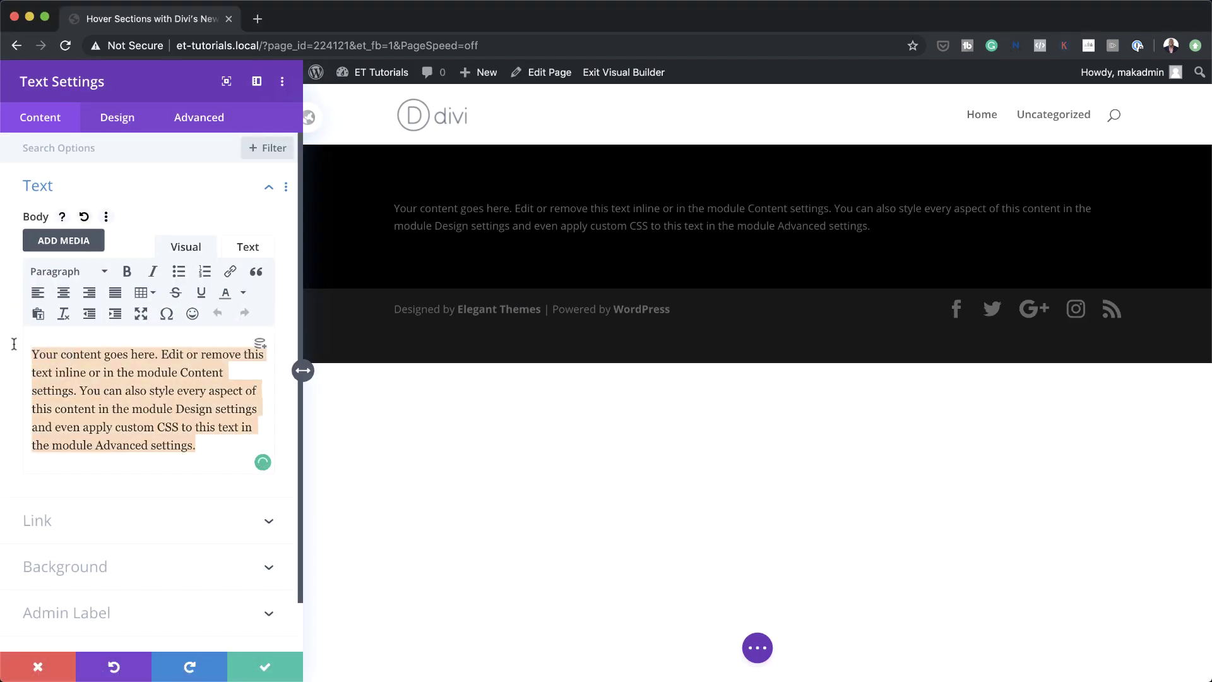
{"action": "type", "text": "About"}
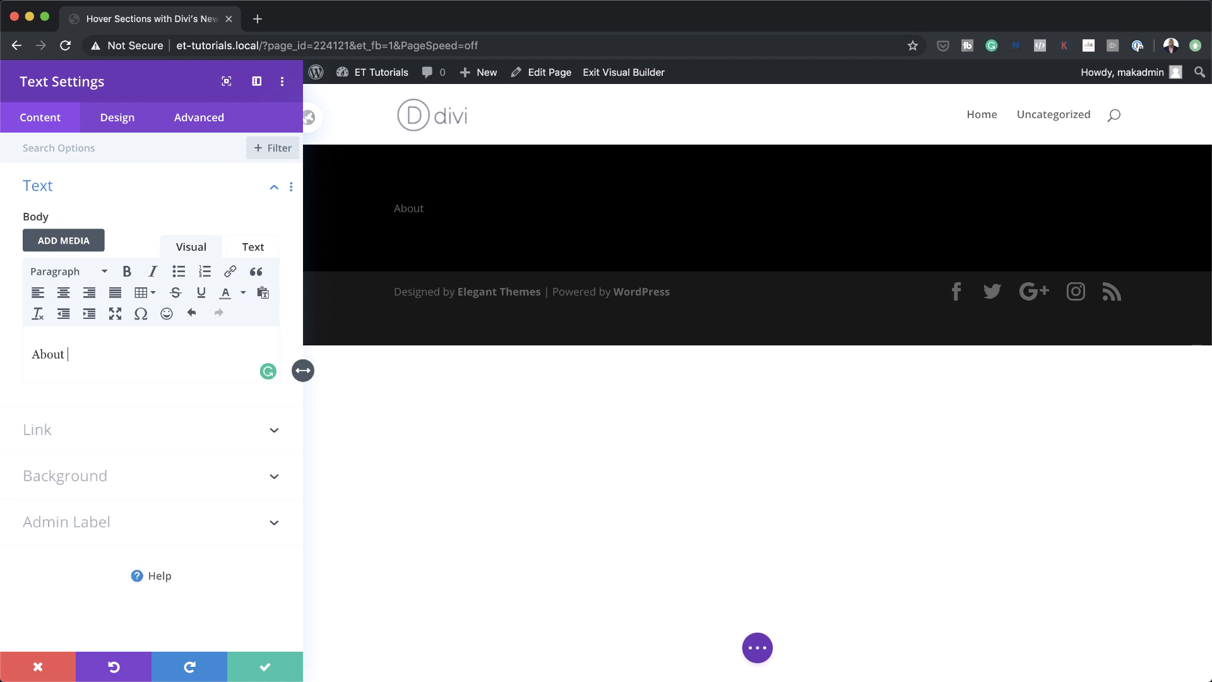
{"action": "type", "text": "▼"}
{"action": "left_click_drag", "start_coordinate": [63, 354], "coordinate": [21, 351]}
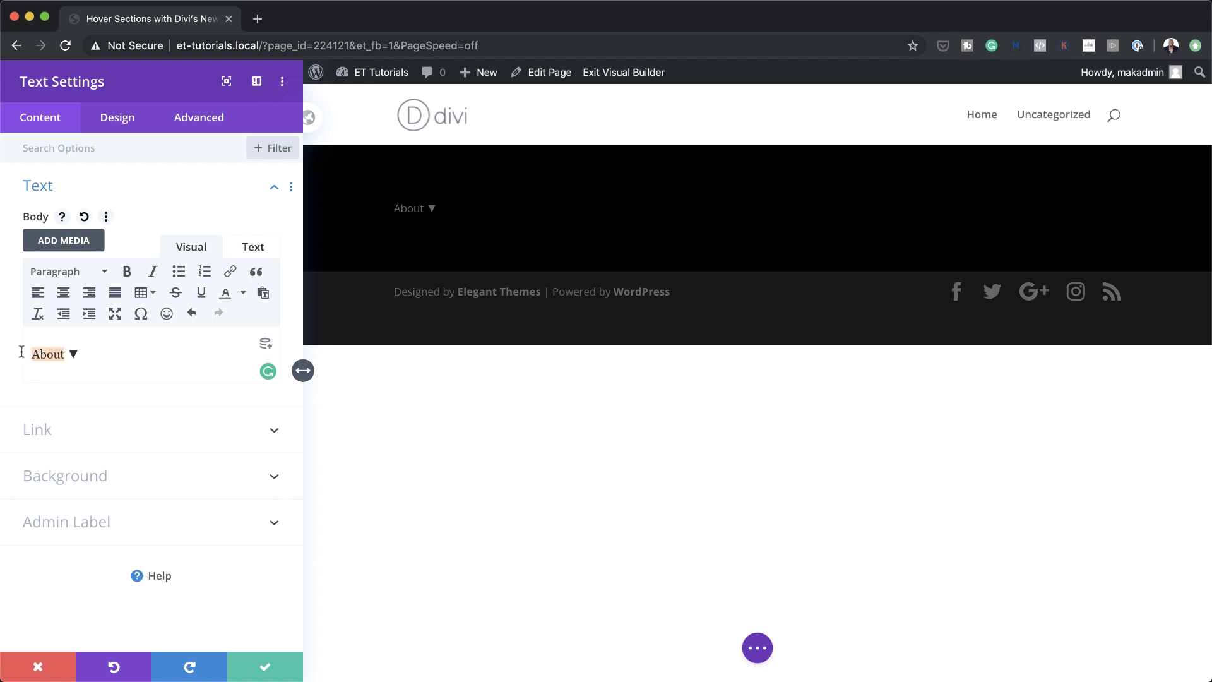
{"action": "left_click", "coordinate": [99, 275]}
{"action": "left_click", "coordinate": [102, 369]}
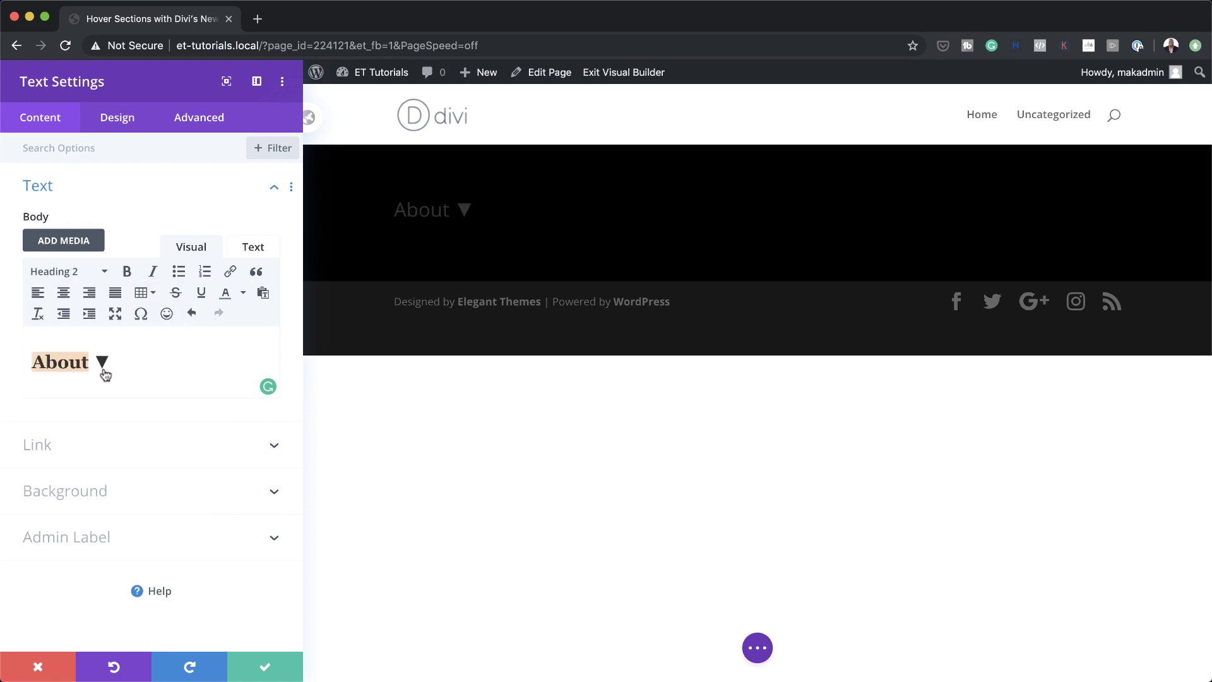
{"action": "key", "text": "super+z"}
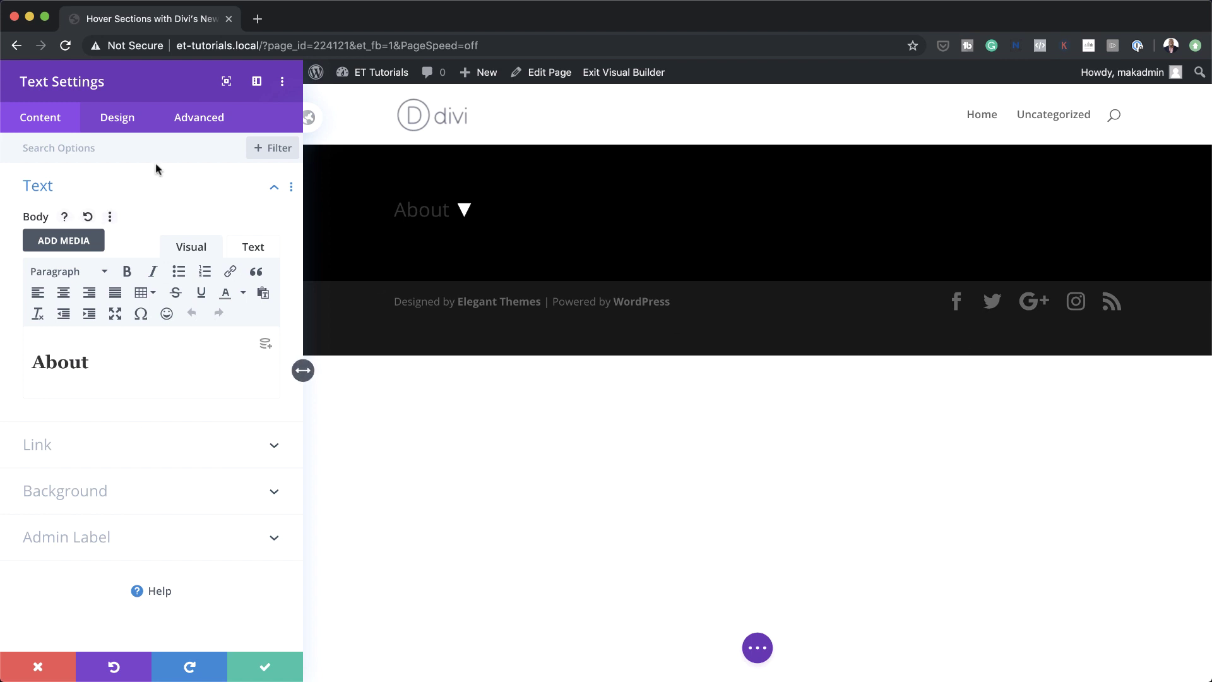
- Set the text module's Heading 2 font to Trebuchet with an Ultra Bold weight
{"action": "left_click", "coordinate": [116, 118]}
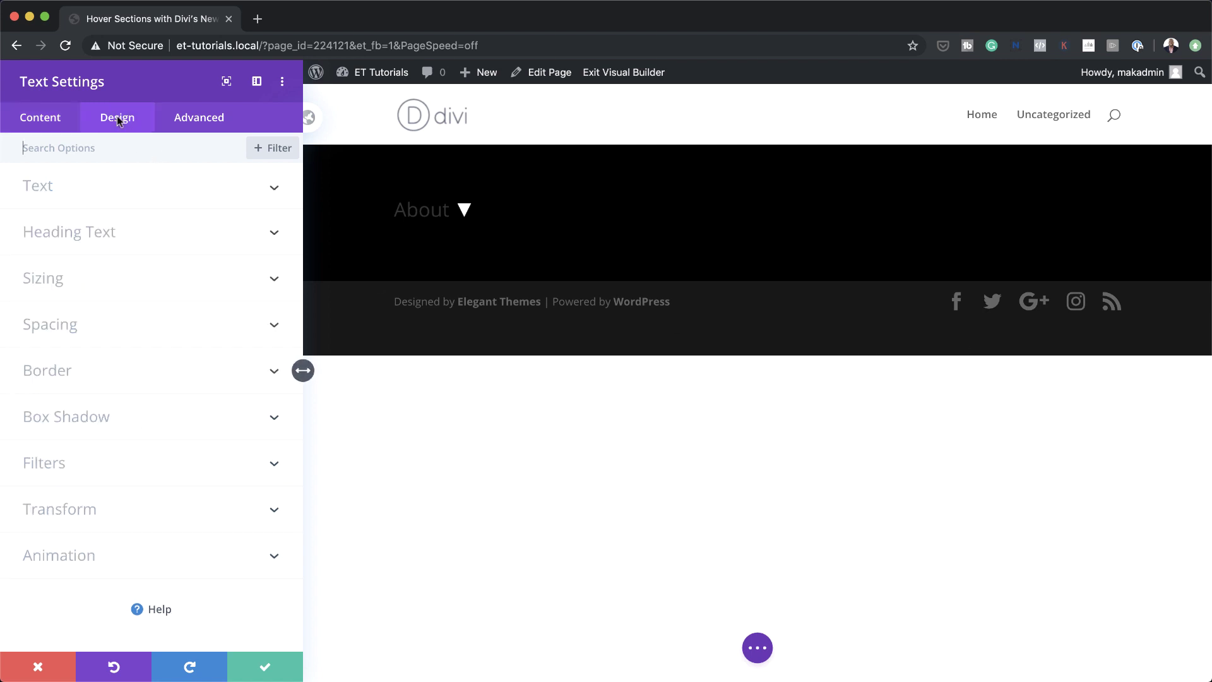
{"action": "left_click", "coordinate": [90, 237]}
{"action": "left_click", "coordinate": [89, 200]}
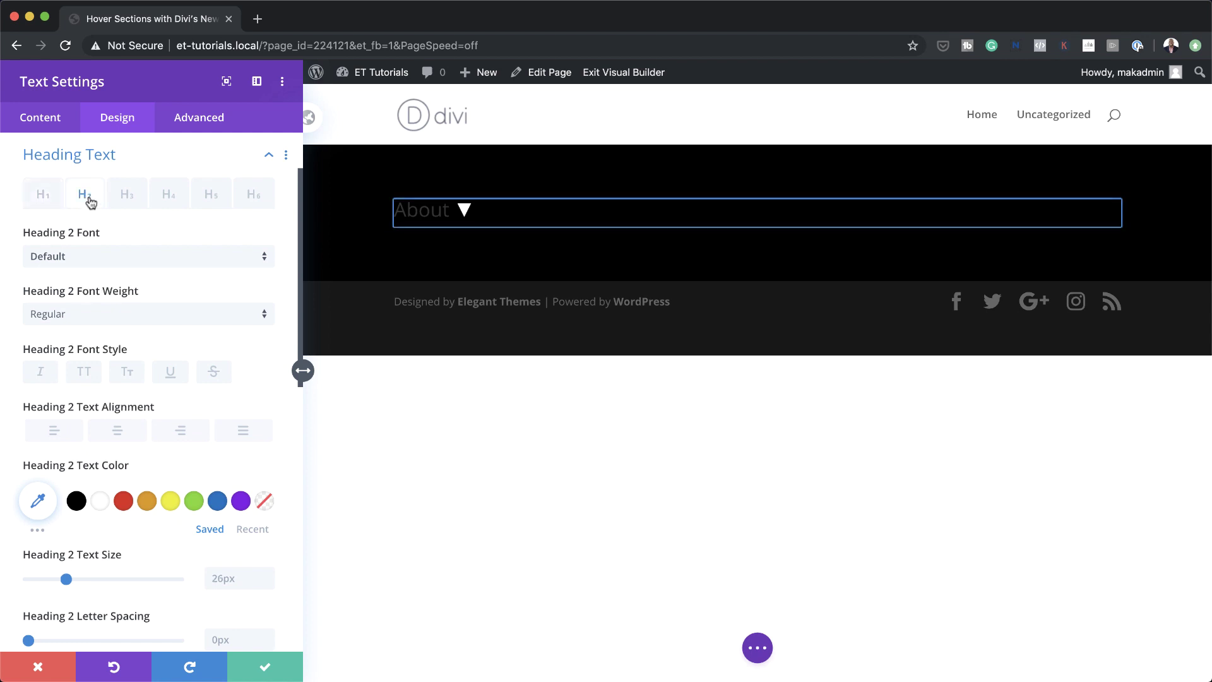
{"action": "left_click", "coordinate": [101, 260]}
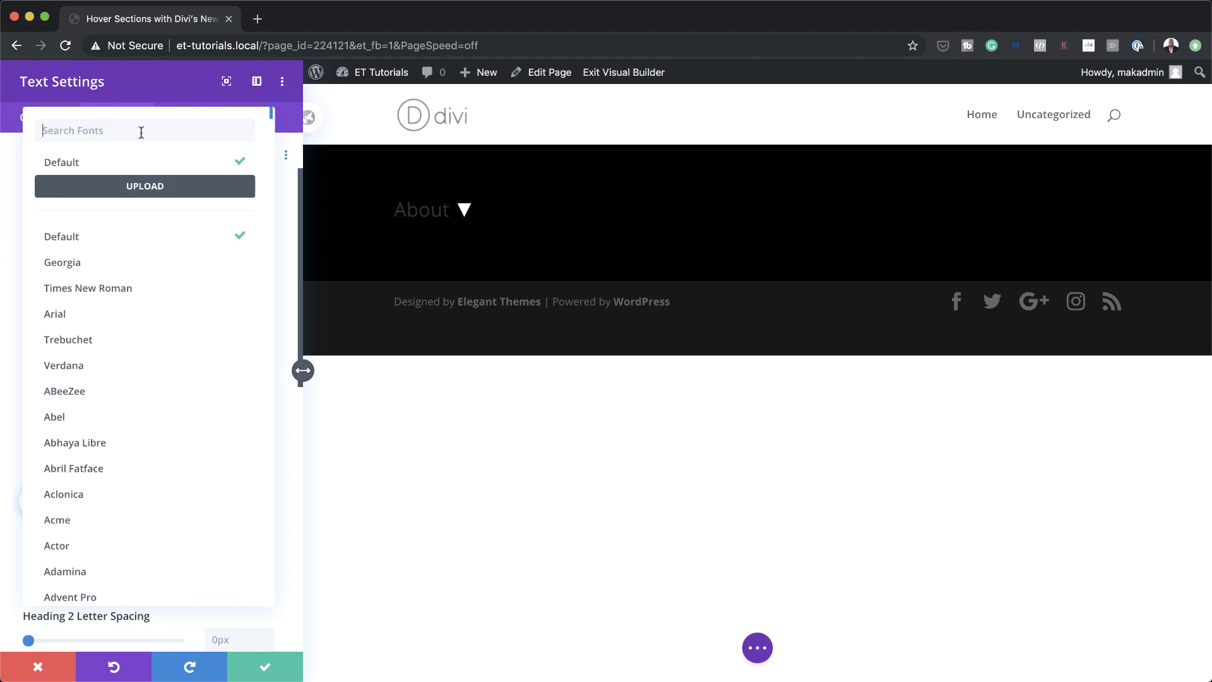
{"action": "type", "text": "tre"}
{"action": "left_click", "coordinate": [98, 164]}
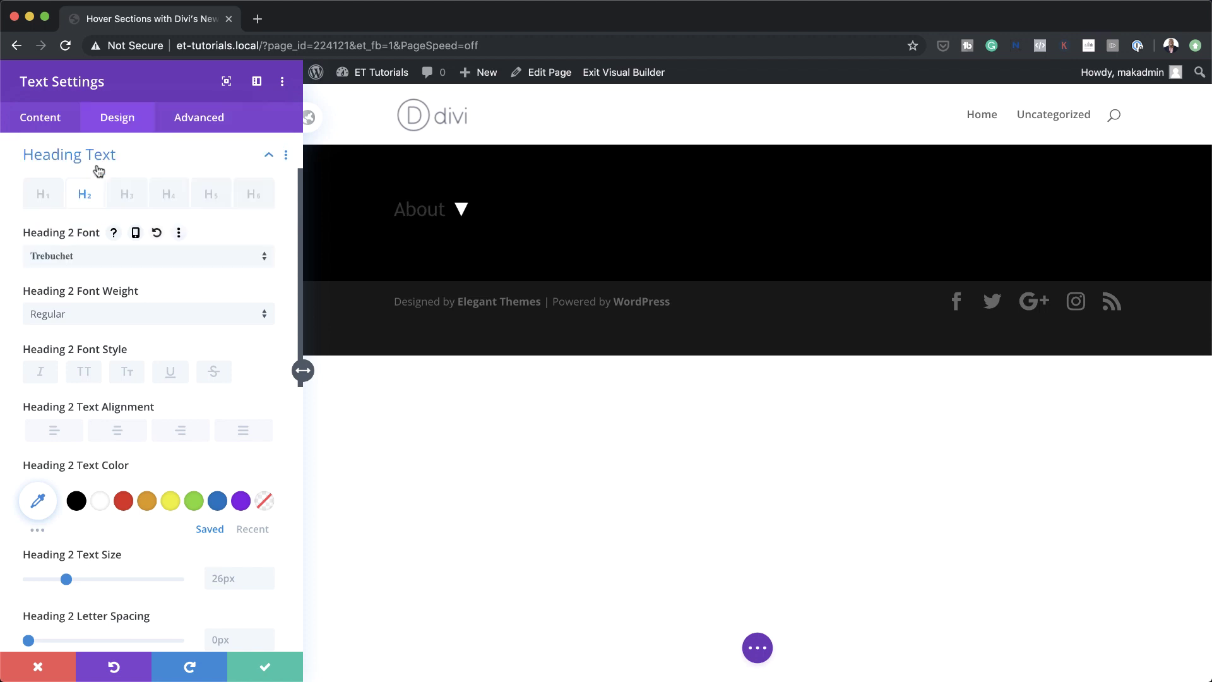
{"action": "left_click", "coordinate": [95, 320]}
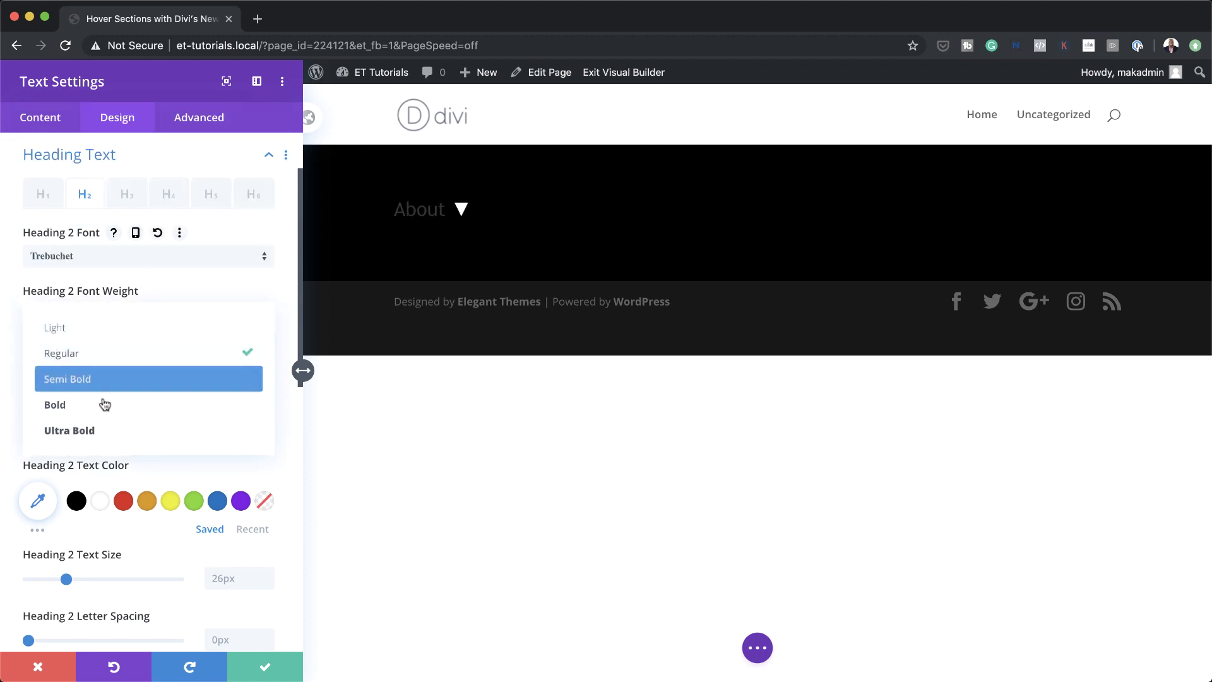
{"action": "left_click", "coordinate": [99, 428]}
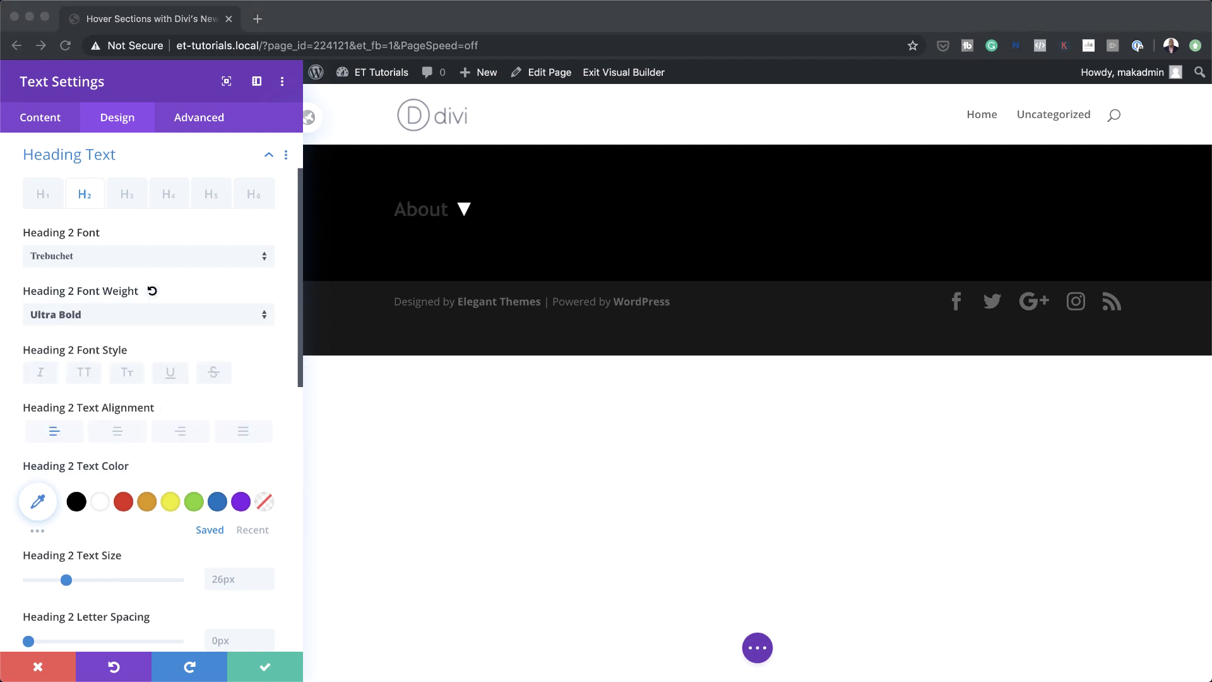
- Set the Heading 2 text color of the "About" heading to #ff0f3b
{"action": "scroll", "coordinate": [138, 464], "scroll_direction": "down", "scroll_amount": 5}
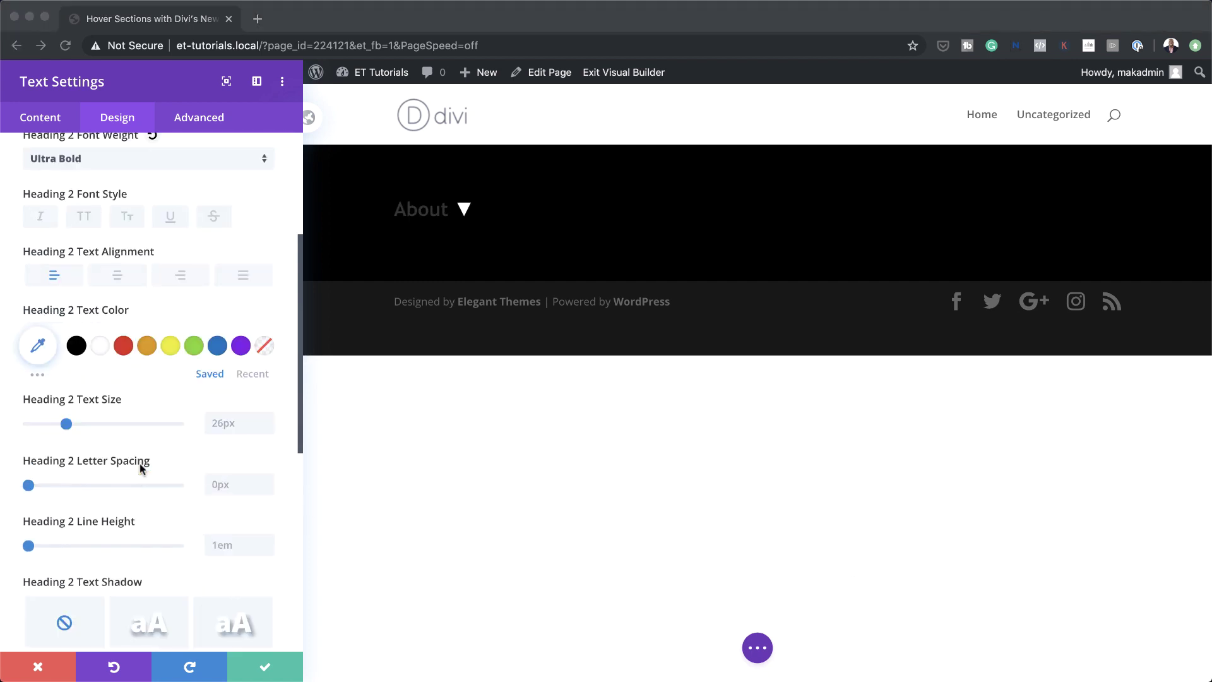
{"action": "left_click", "coordinate": [41, 349]}
{"action": "left_click", "coordinate": [40, 349]}
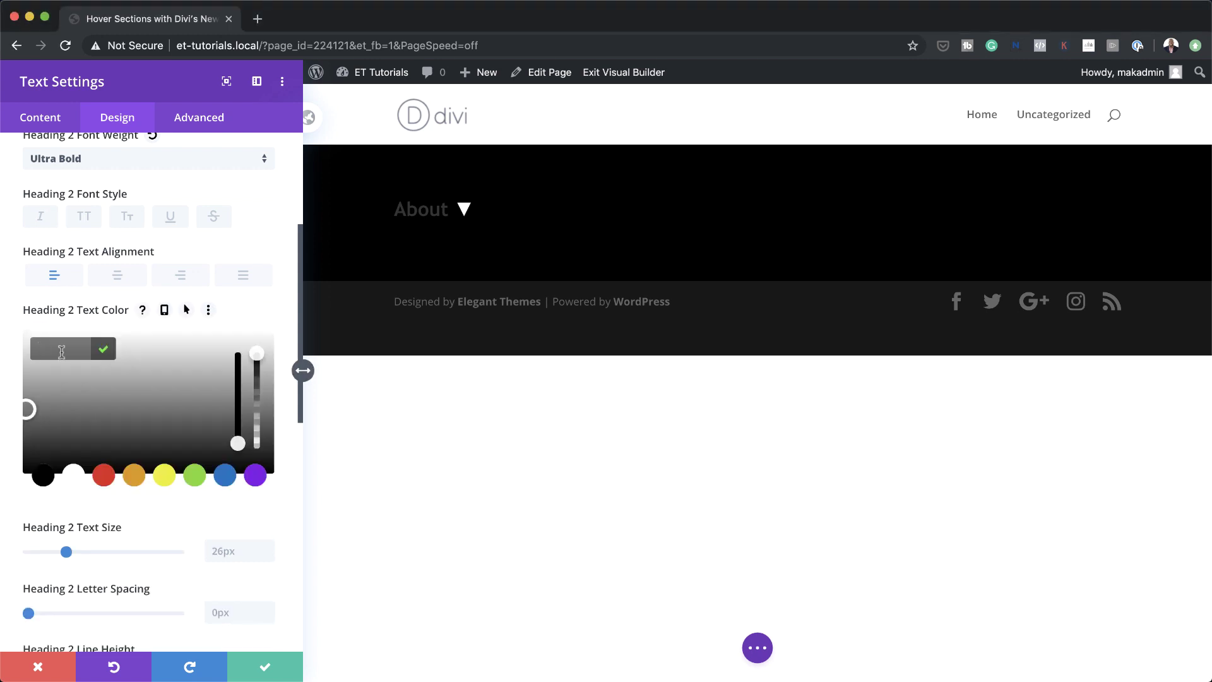
{"action": "type", "text": "#ff013b"}
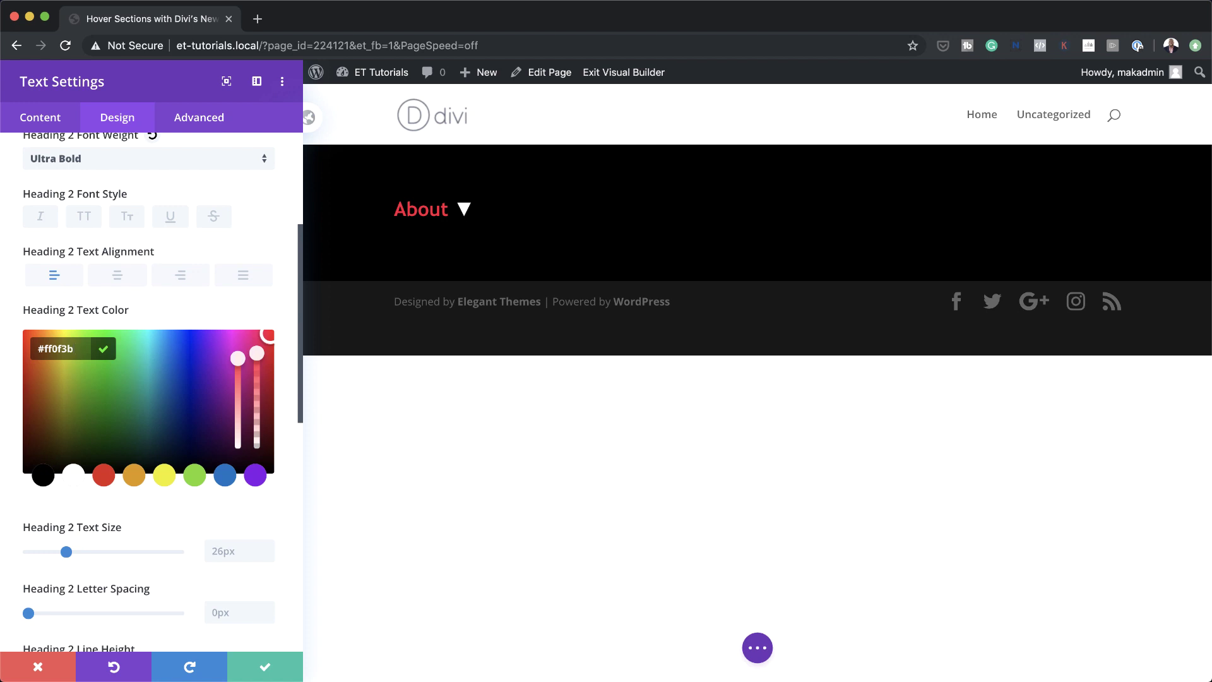
- Set the Heading 2 text size to 100px on desktop and 80px on tablet
{"action": "left_click", "coordinate": [209, 550]}
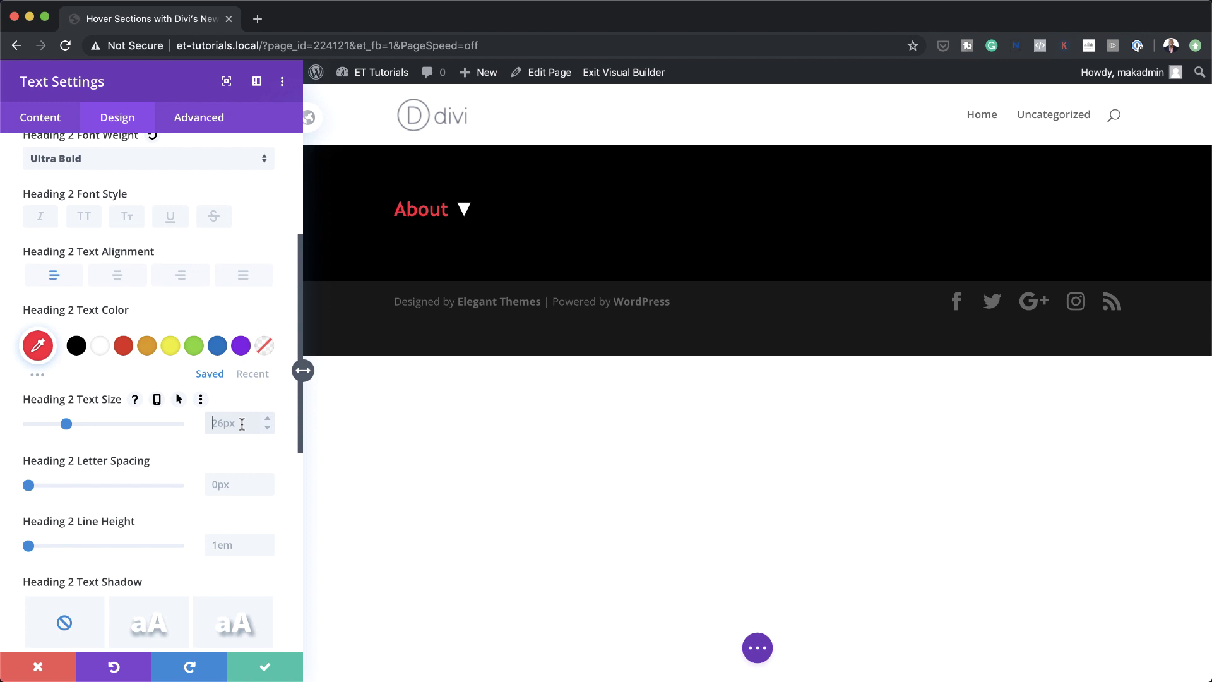
{"action": "type", "text": "100"}
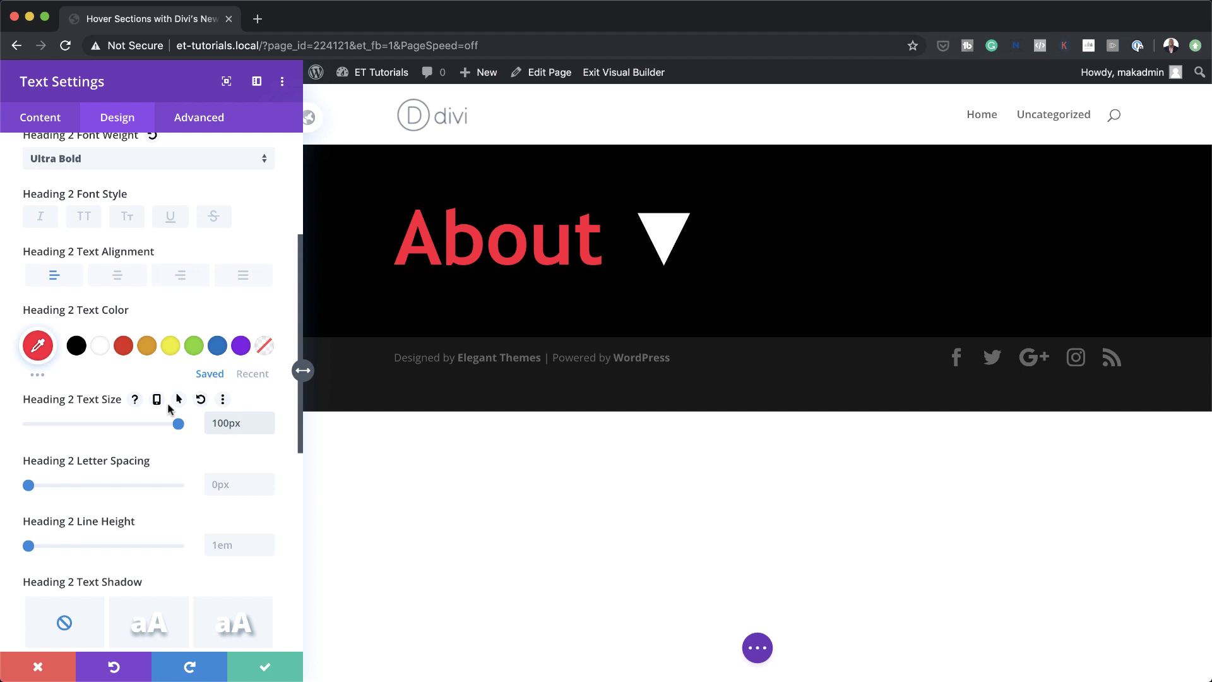
{"action": "left_click", "coordinate": [156, 400]}
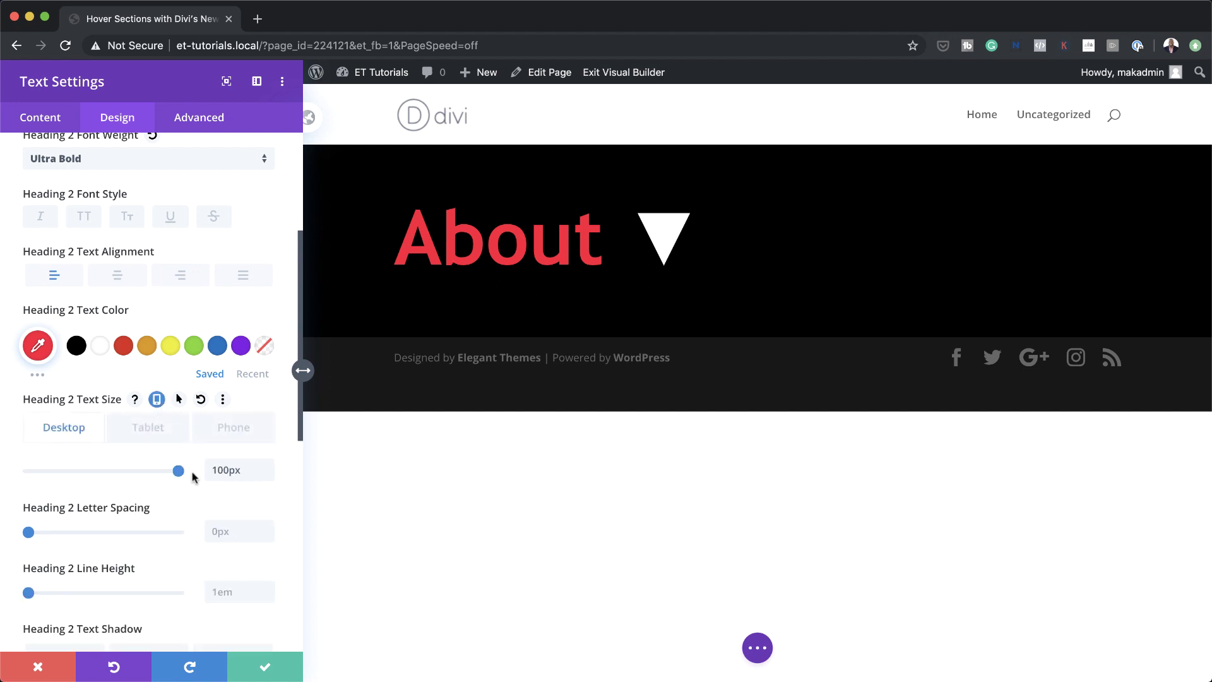
{"action": "left_click", "coordinate": [156, 430]}
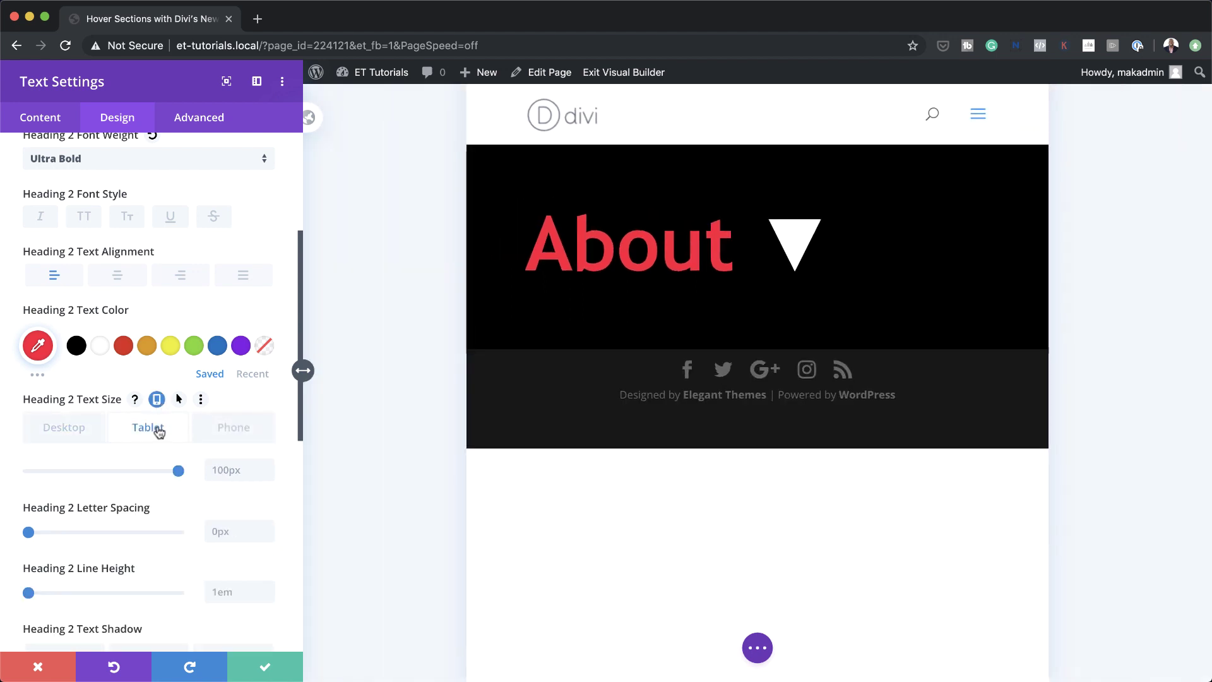
{"action": "left_click", "coordinate": [224, 468]}
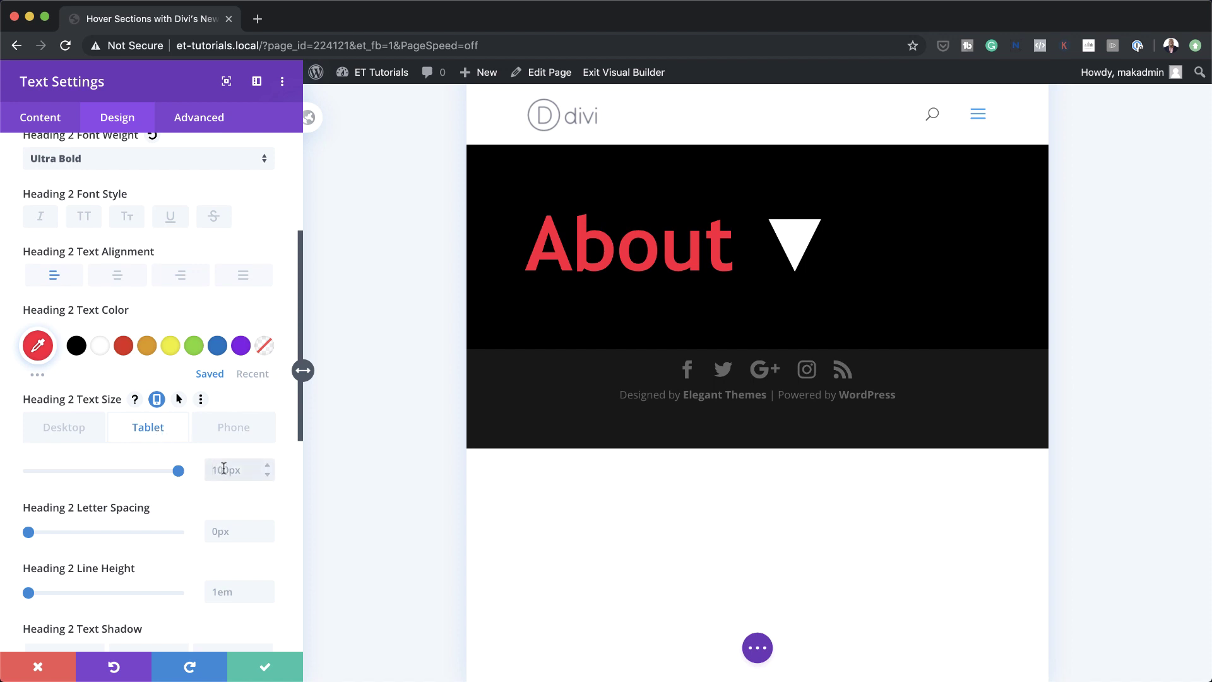
{"action": "type", "text": "80px"}
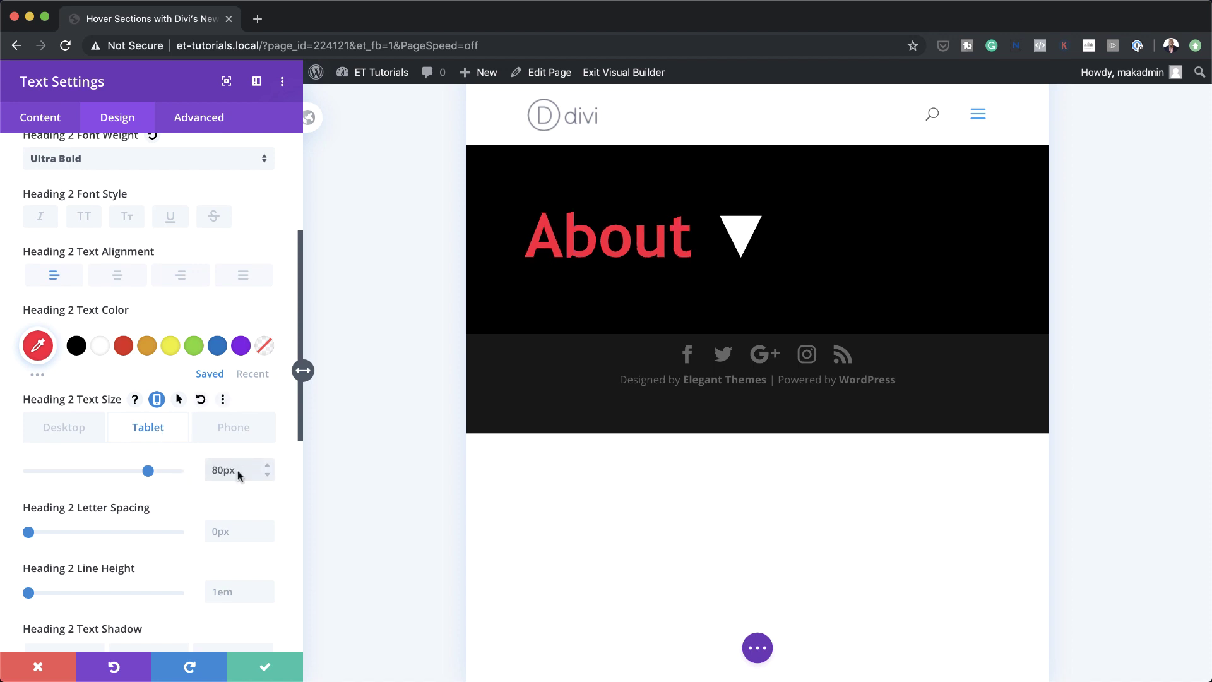
- Set the Heading 2 text size of the "About" heading to 60px on phone
{"action": "left_click", "coordinate": [234, 427]}
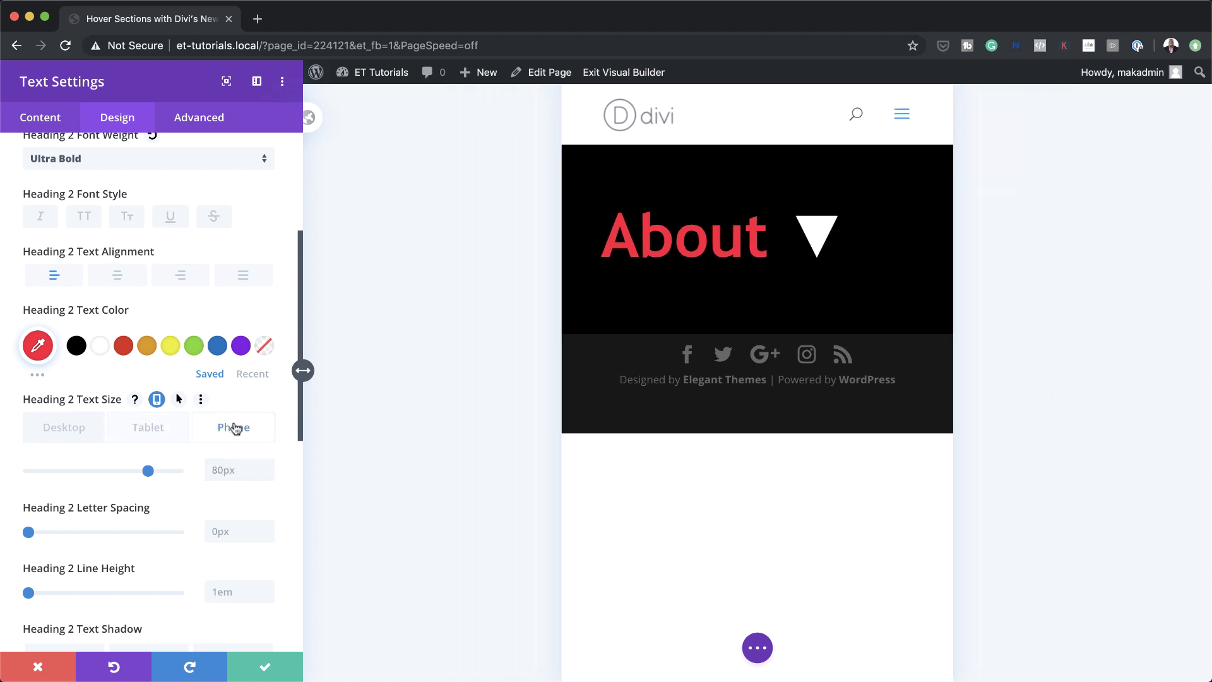
{"action": "left_click", "coordinate": [226, 469]}
{"action": "type", "text": "60"}
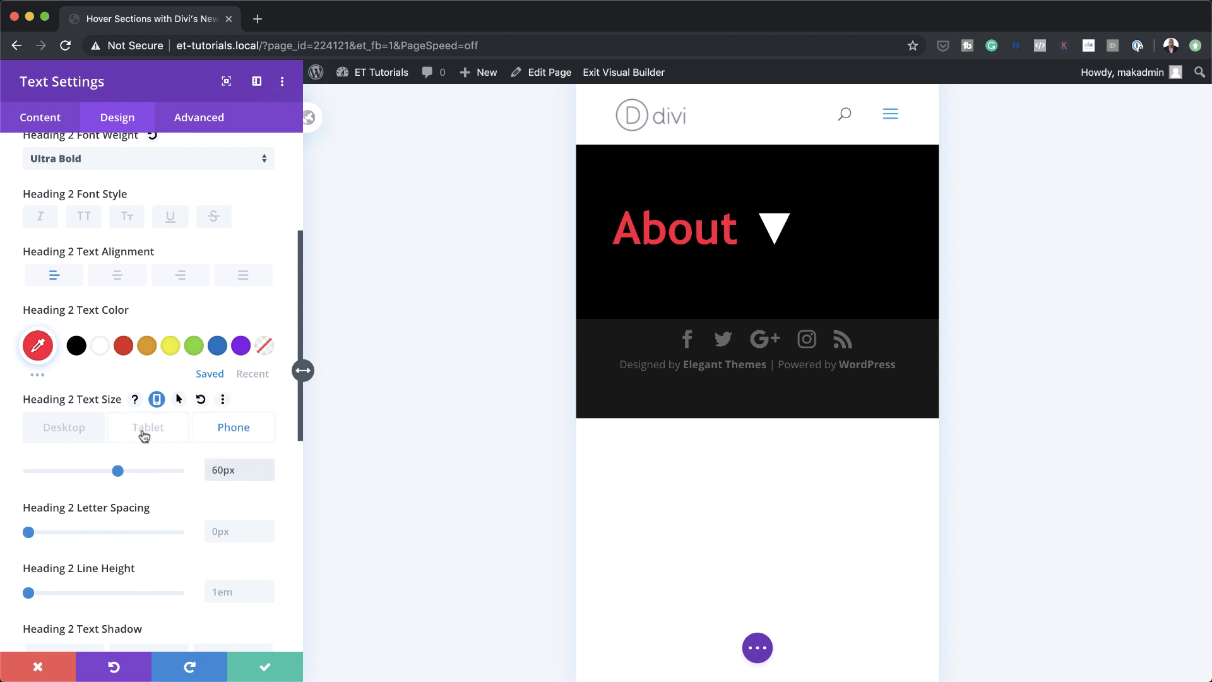
- Return to the desktop view, set the Heading 2 letter spacing to -5px, and save the text module
{"action": "left_click", "coordinate": [73, 432]}
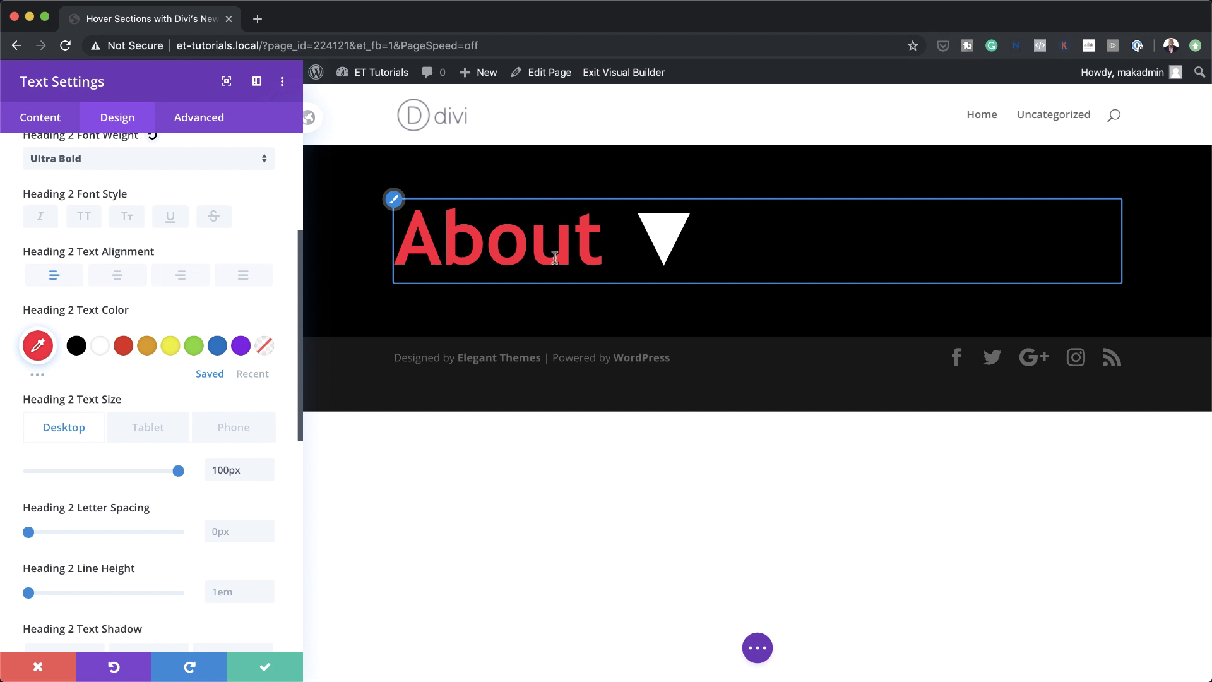
{"action": "left_click", "coordinate": [231, 534]}
{"action": "type", "text": "-5px"}
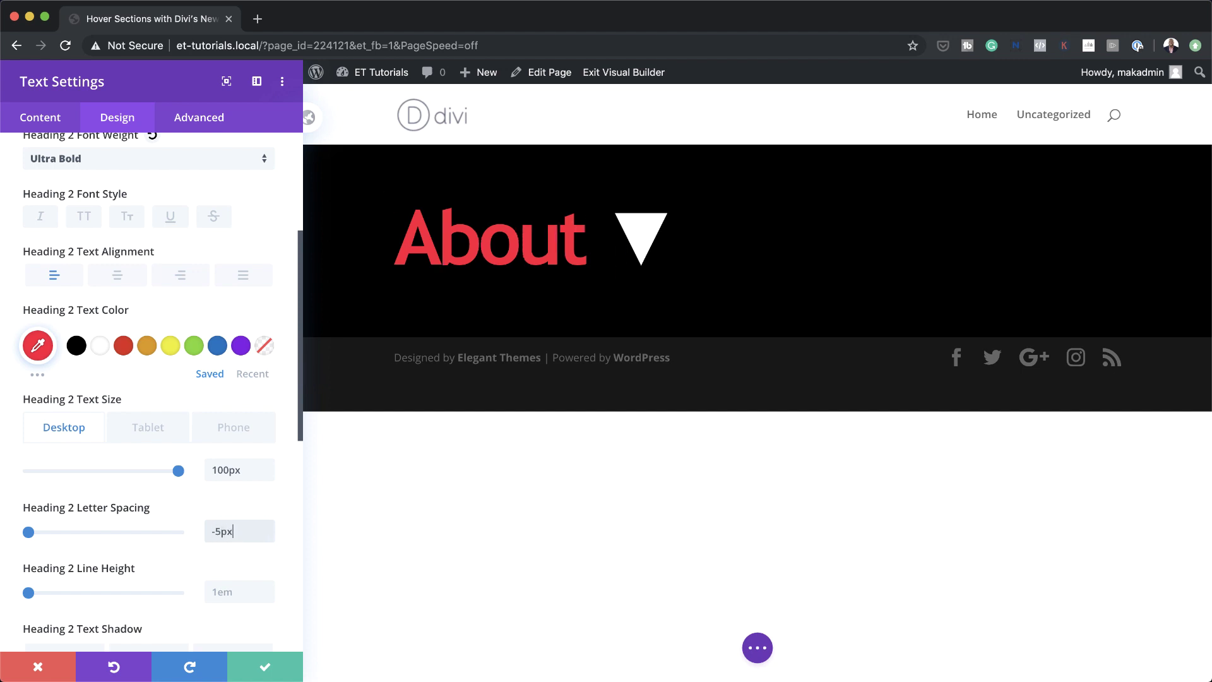
{"action": "left_click", "coordinate": [266, 668]}
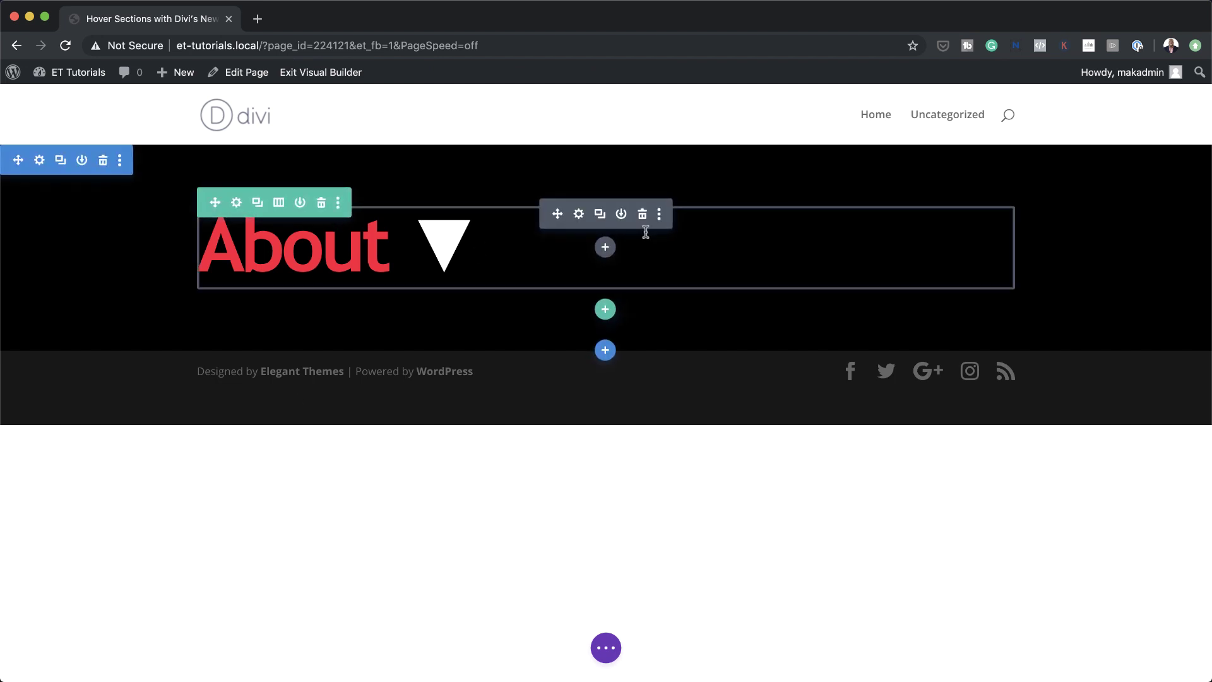
- Insert a Divider module directly below the "About" heading
{"action": "left_click", "coordinate": [605, 247]}
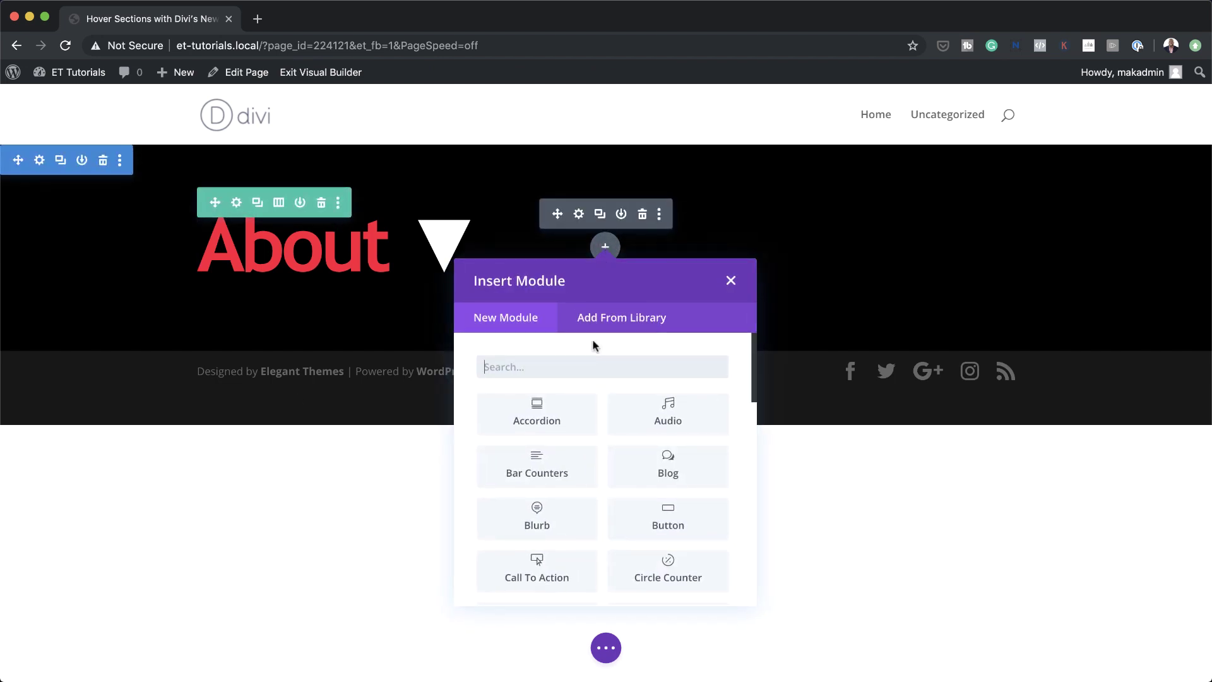
{"action": "type", "text": "div"}
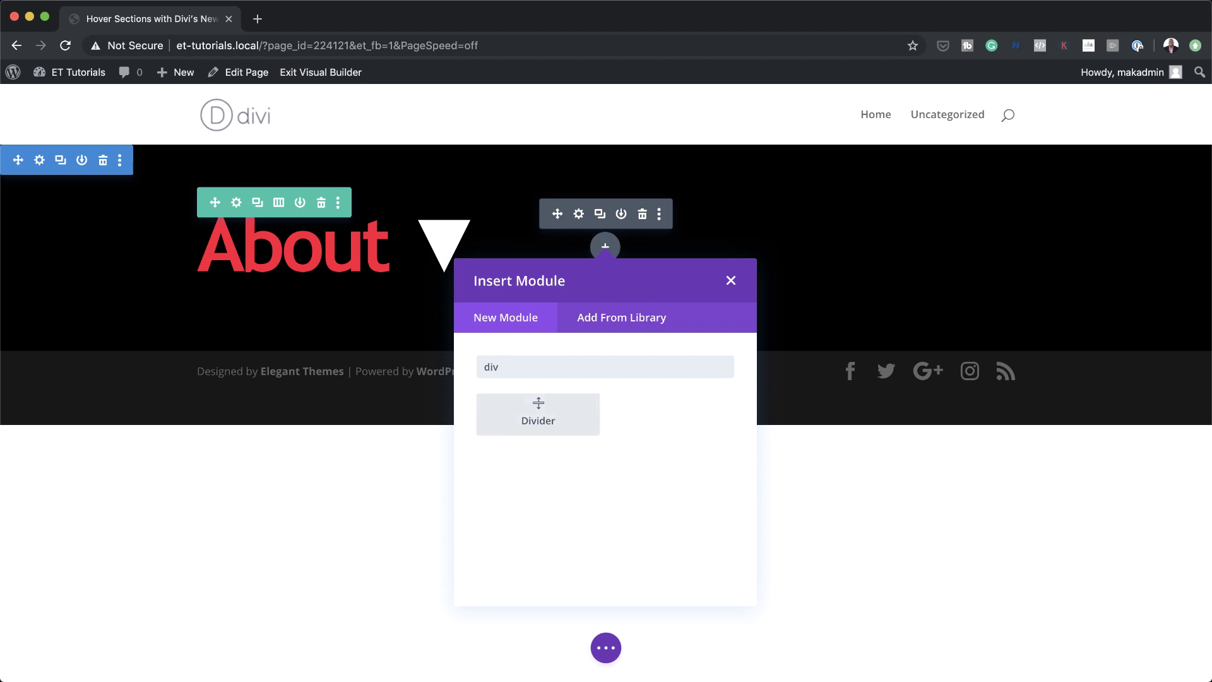
{"action": "left_click", "coordinate": [549, 424]}
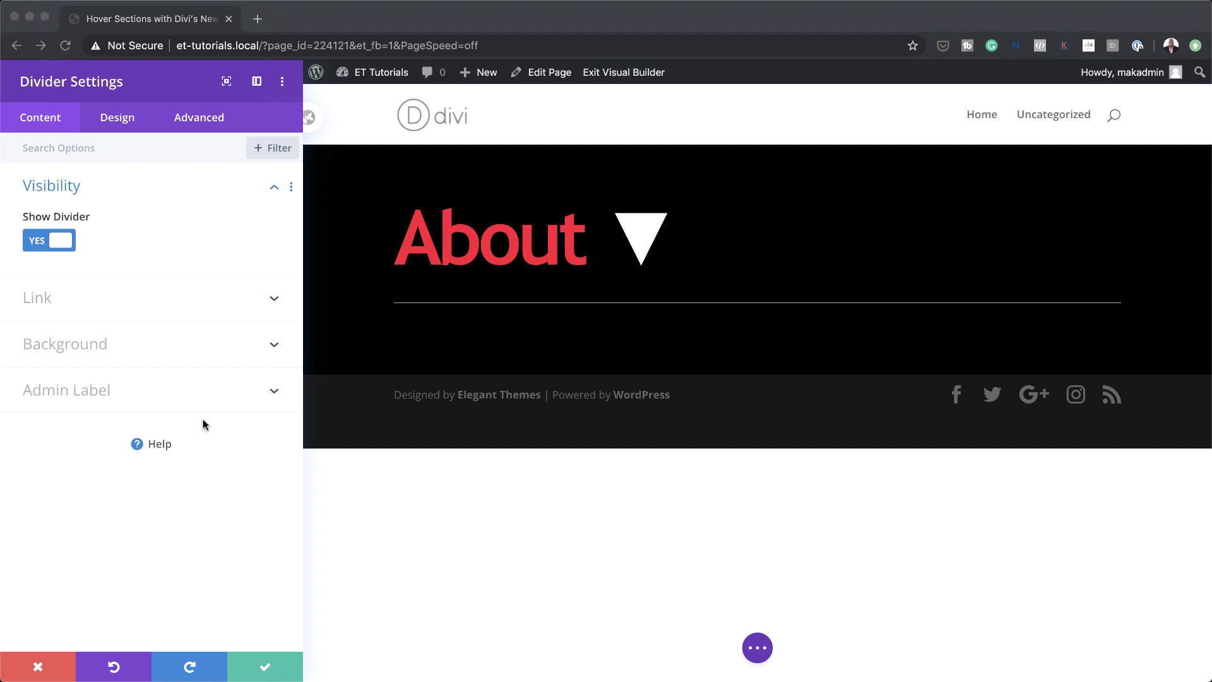
- Set the divider's line color to #ff0f3b
{"action": "left_click", "coordinate": [119, 119]}
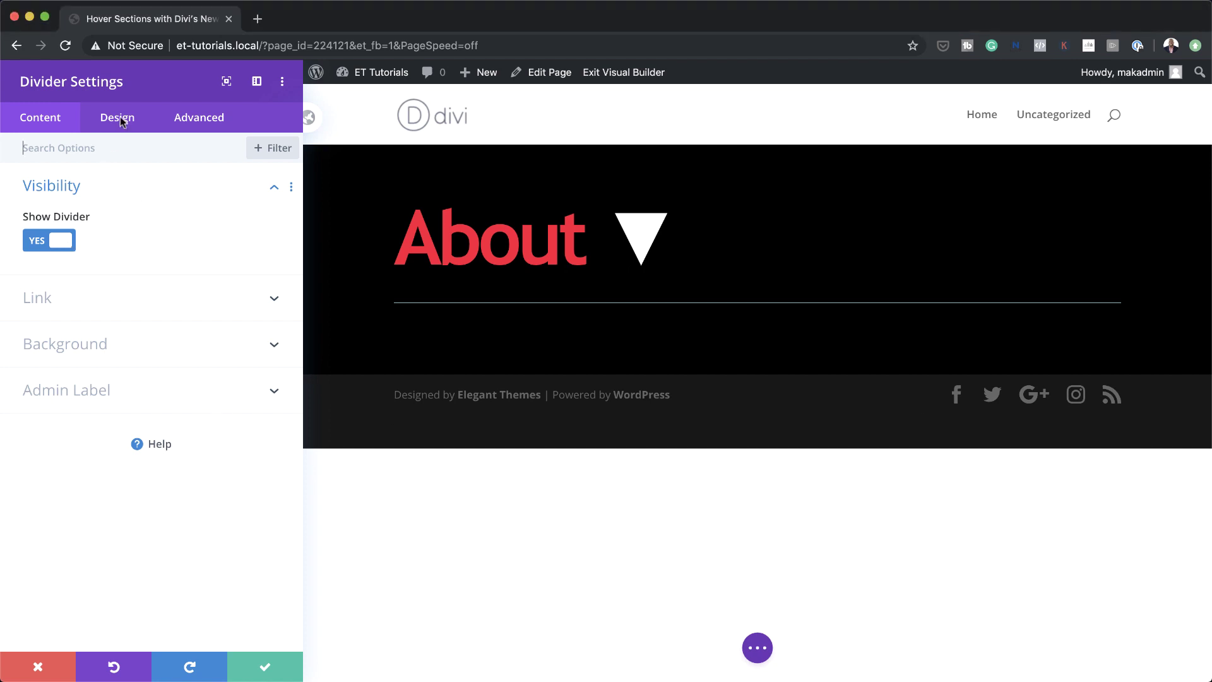
{"action": "left_click", "coordinate": [104, 171]}
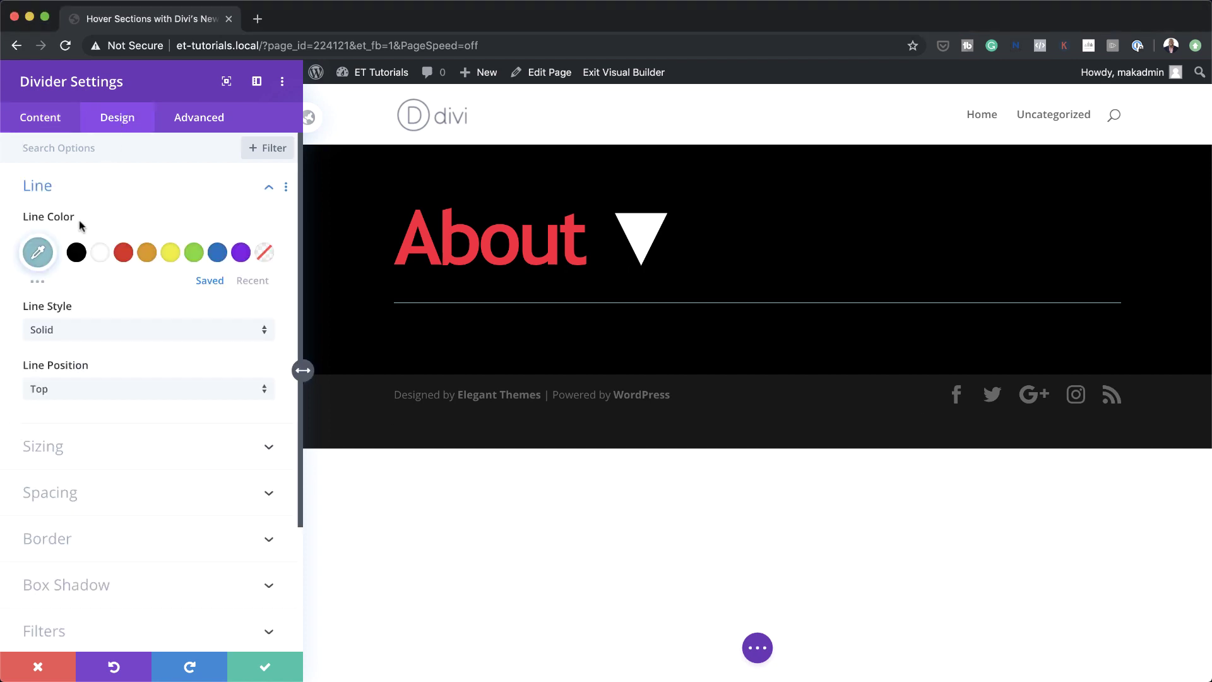
{"action": "left_click", "coordinate": [40, 254]}
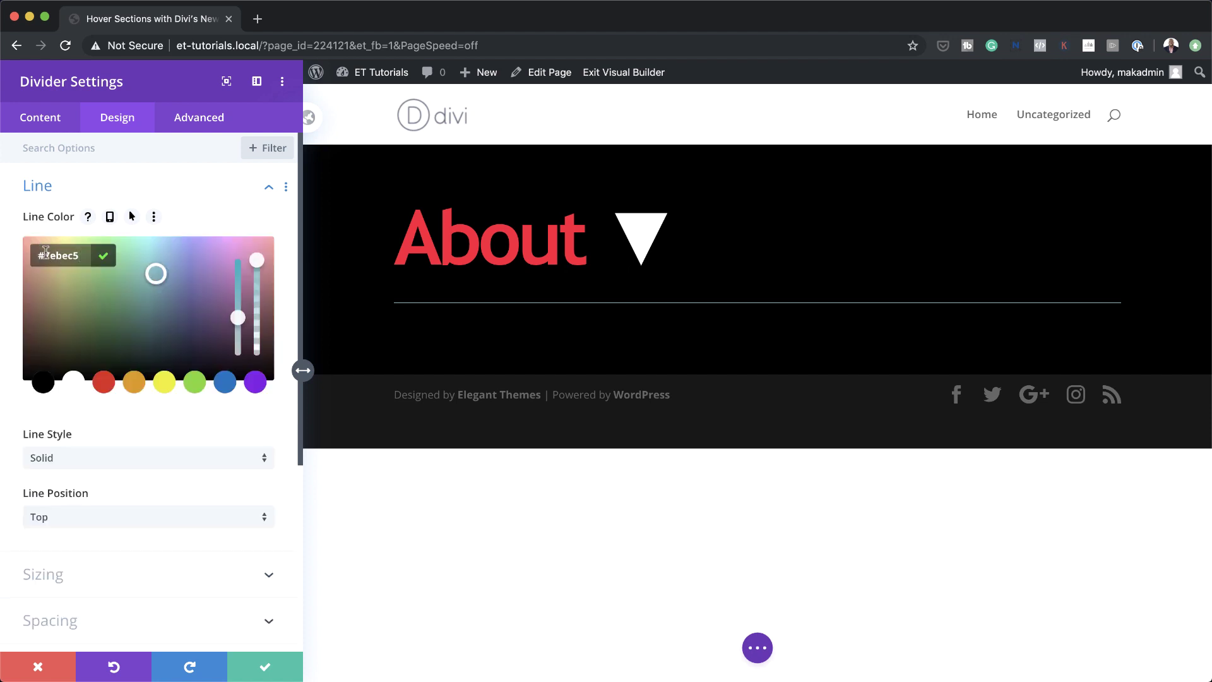
{"action": "key", "text": "ctrl+a"}
{"action": "type", "text": "#ff0f3b"}
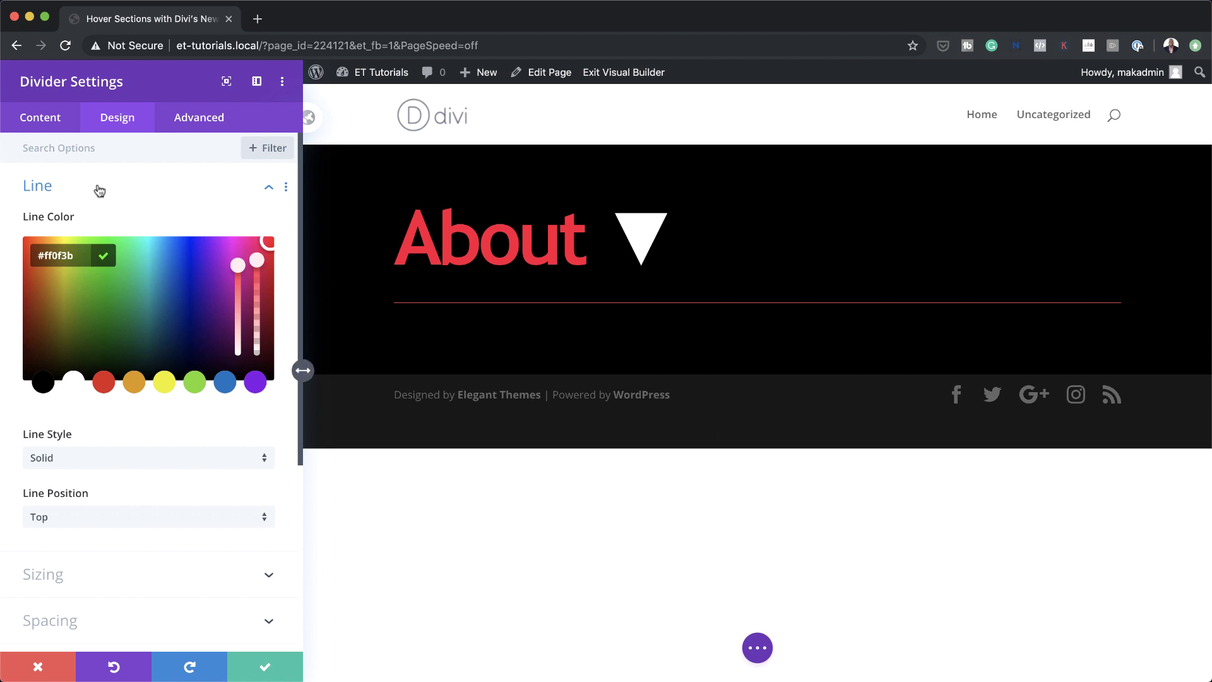
{"action": "left_click", "coordinate": [119, 152]}
{"action": "left_click", "coordinate": [268, 188]}
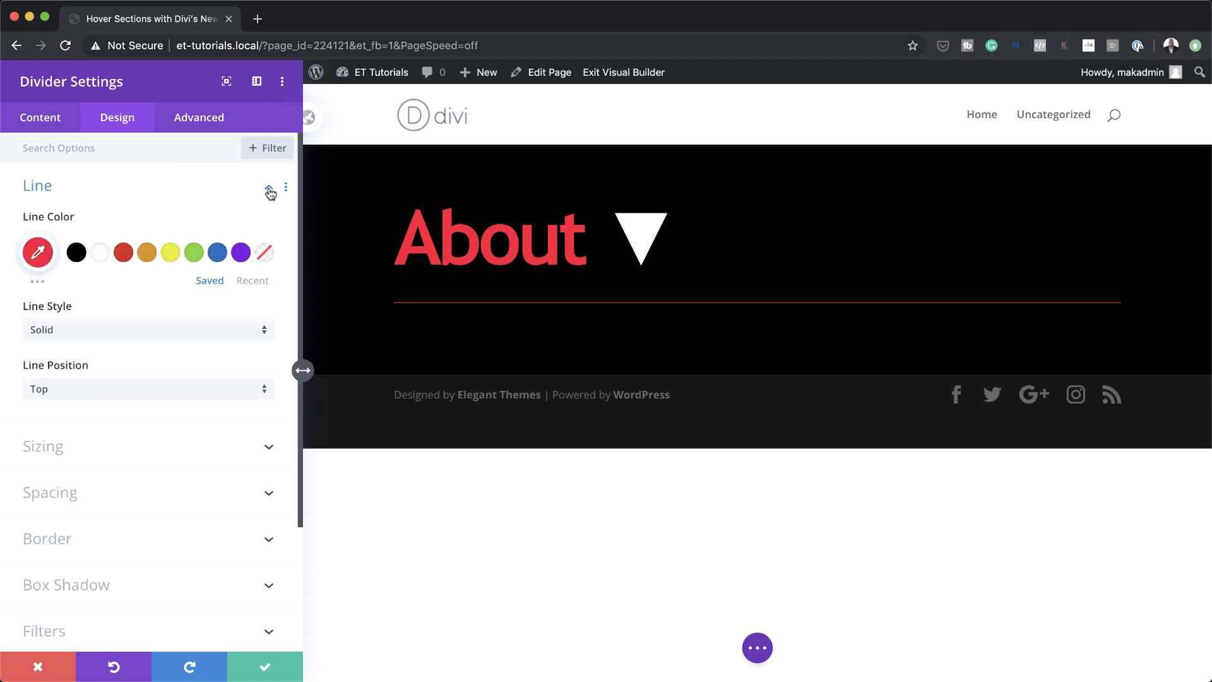
- Set the divider's weight to 2px and its width to 14%, and save the module
{"action": "left_click", "coordinate": [140, 237]}
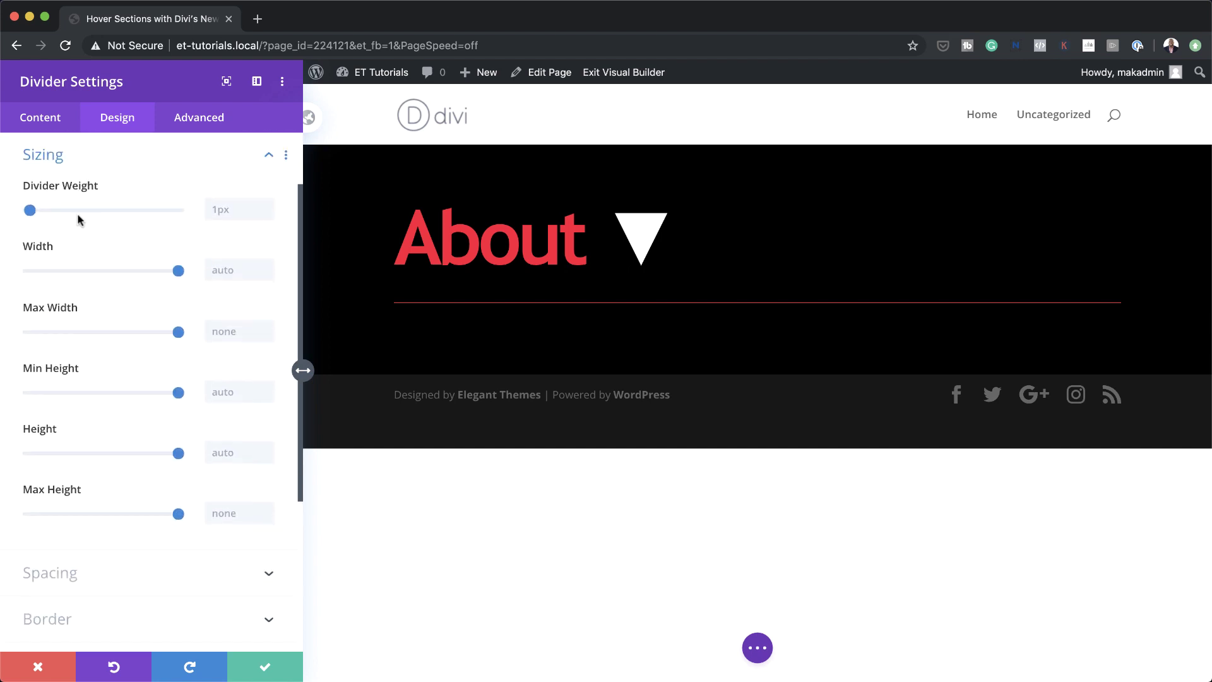
{"action": "left_click", "coordinate": [217, 210]}
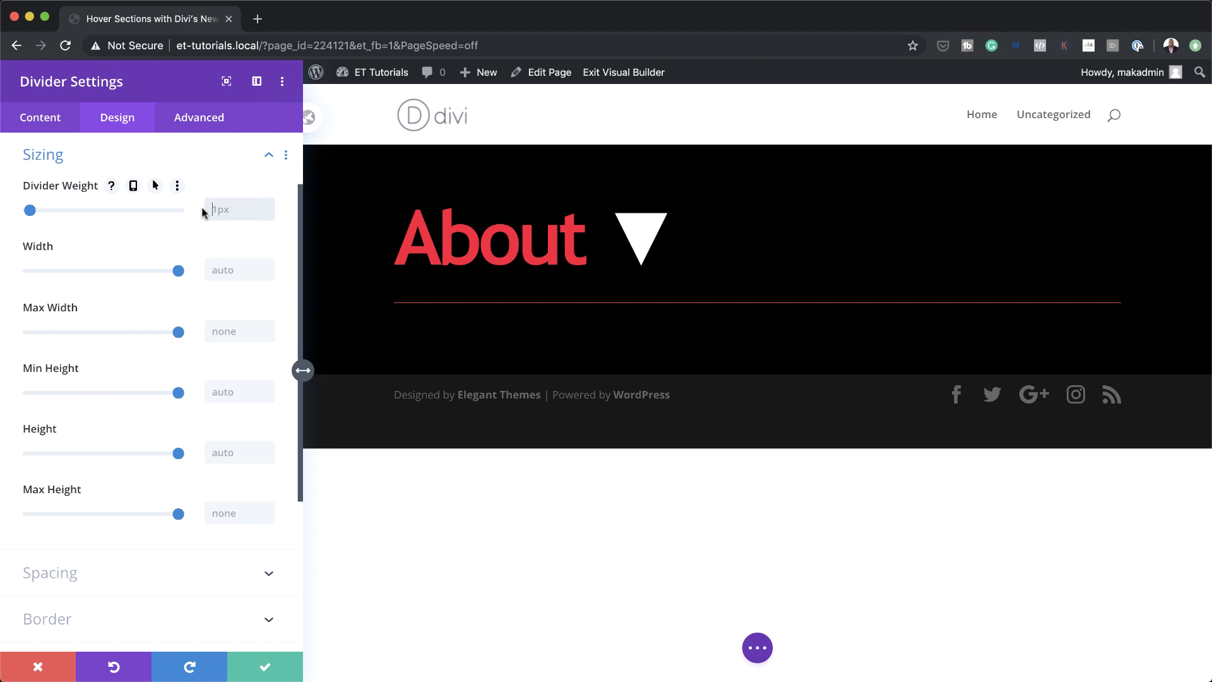
{"action": "type", "text": "2"}
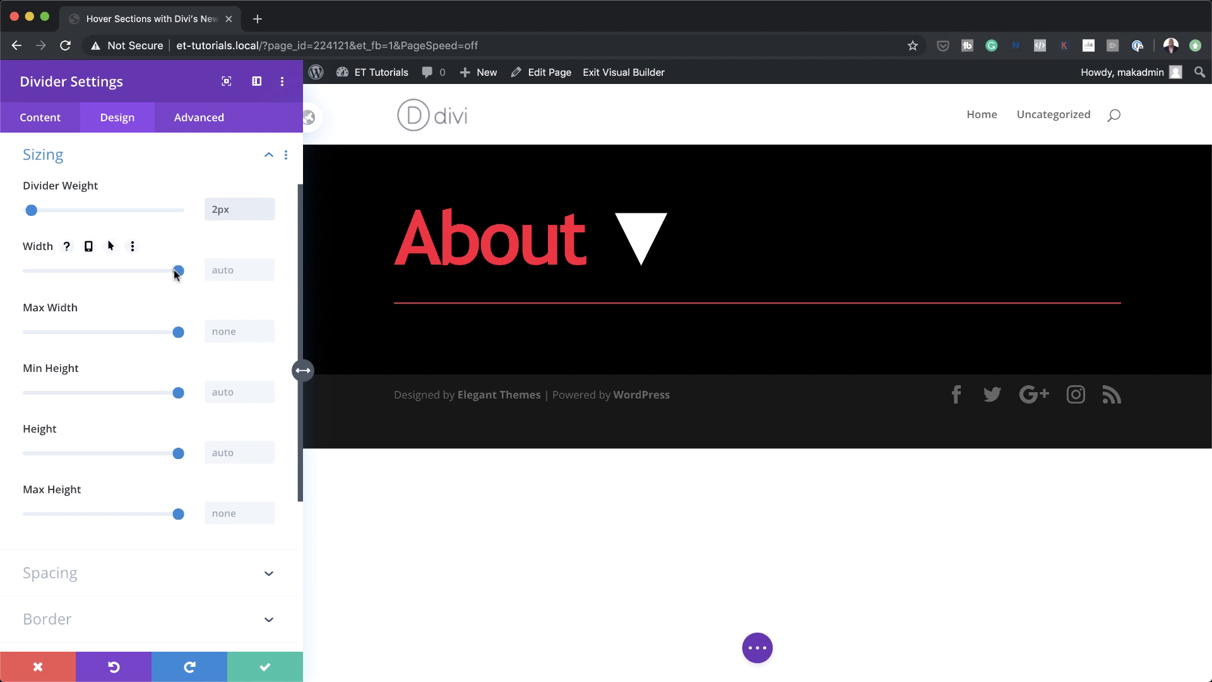
{"action": "left_click", "coordinate": [221, 270]}
{"action": "type", "text": "4"}
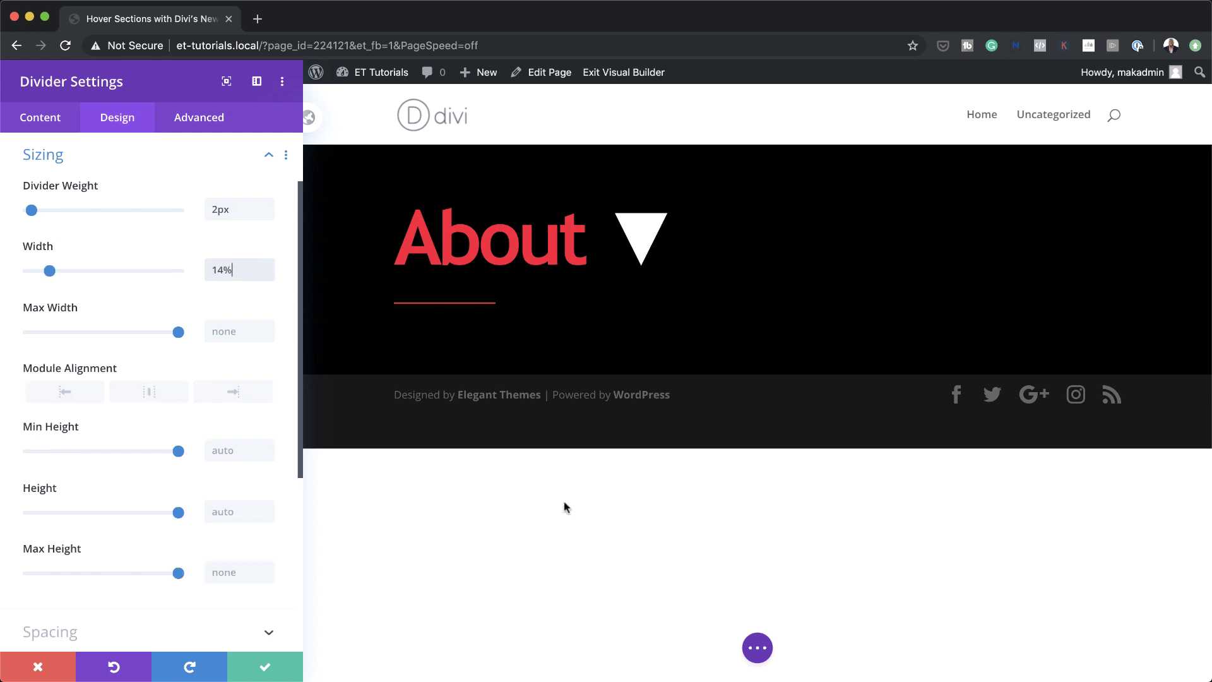
{"action": "left_click", "coordinate": [266, 667]}
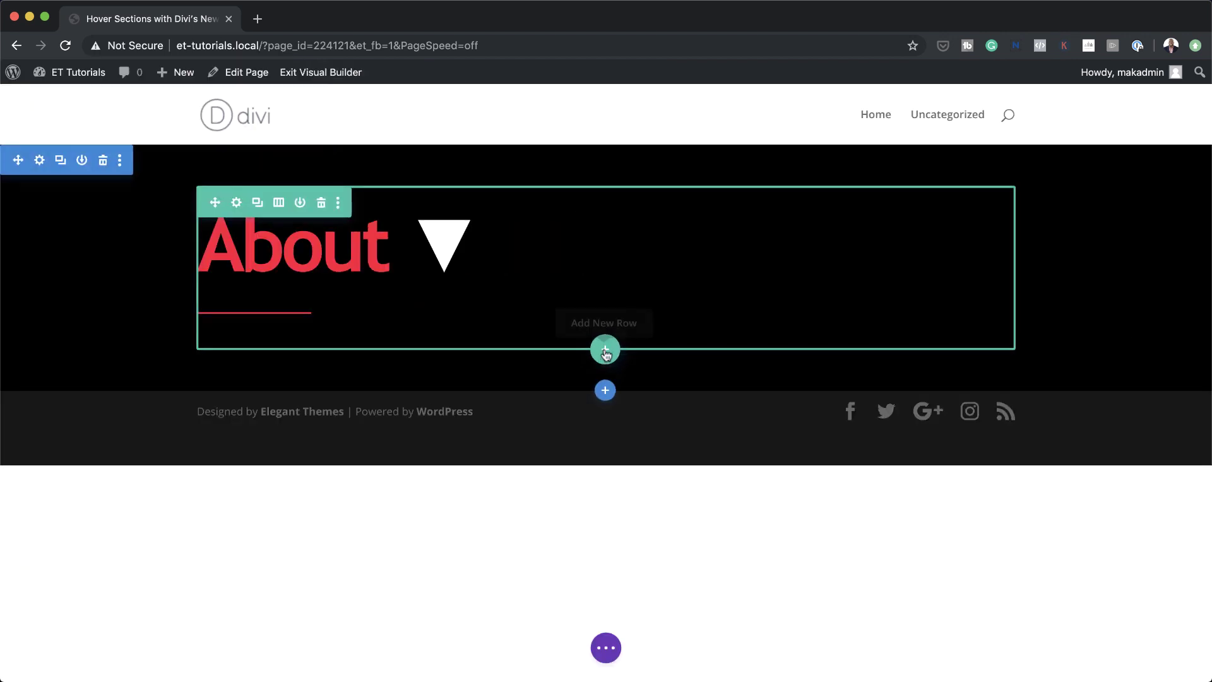
- Add a two-column row below the divider with a narrower first column and a wider second column
{"action": "left_click", "coordinate": [605, 351]}
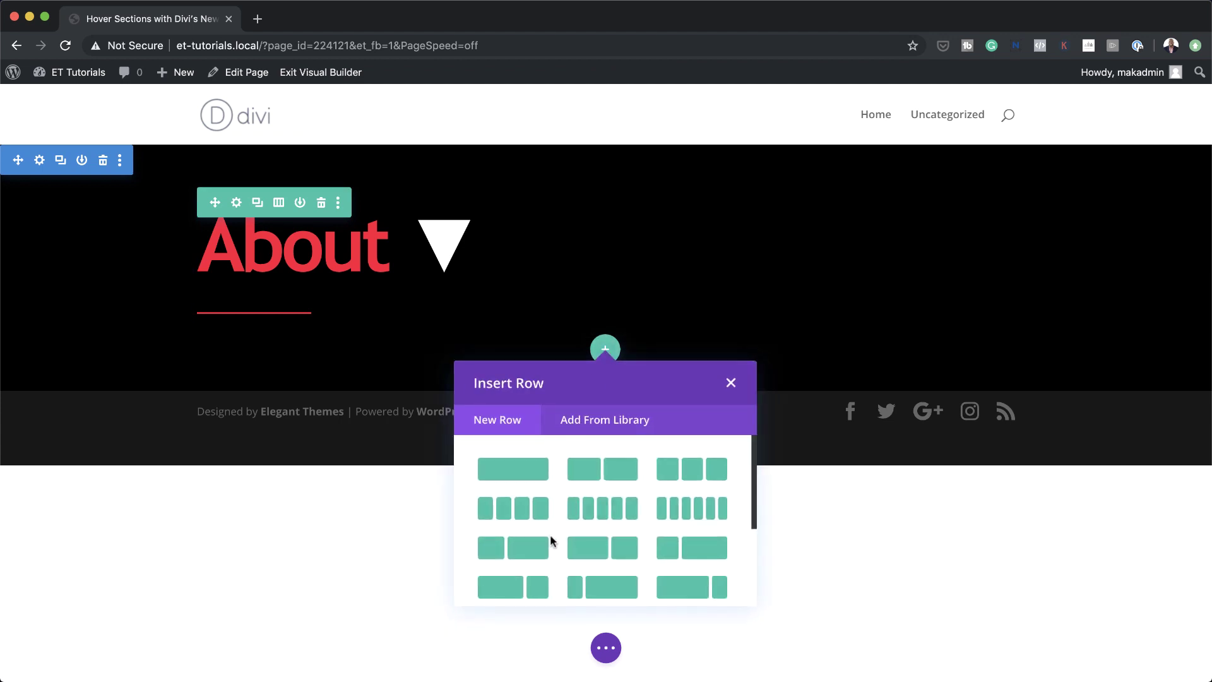
{"action": "scroll", "coordinate": [551, 536], "scroll_direction": "down", "scroll_amount": 2}
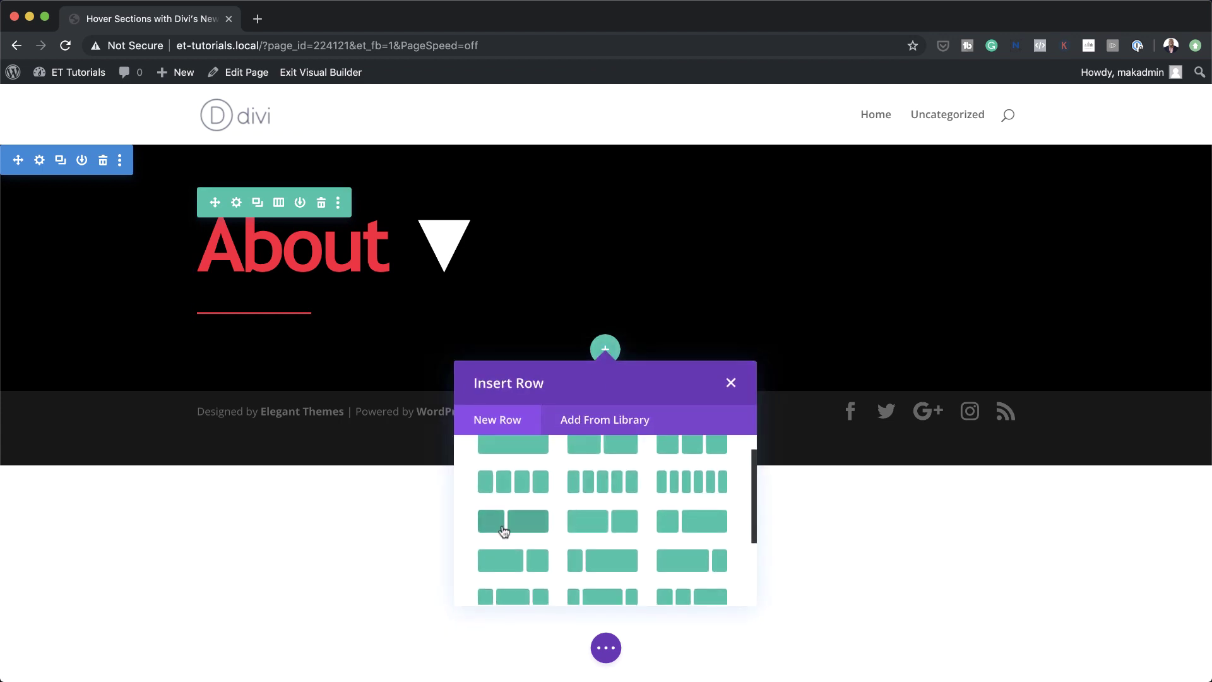
{"action": "left_click", "coordinate": [519, 523]}
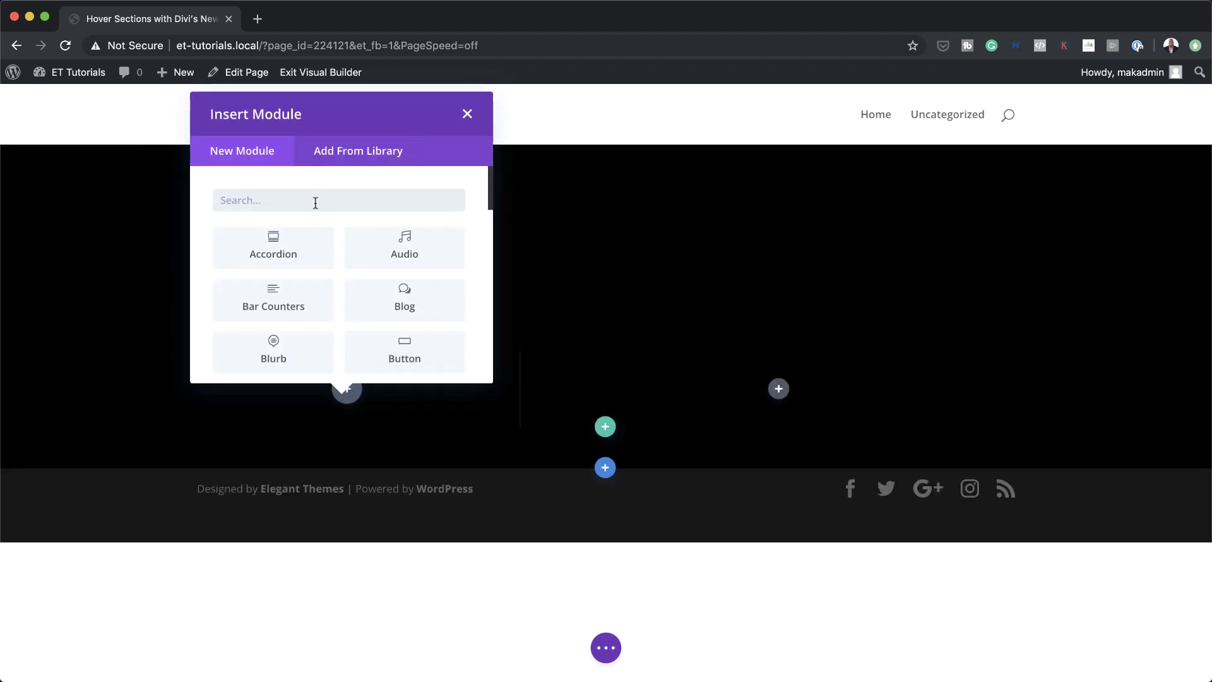
- Insert a Text module in the new row's first column and replace its placeholder with the copied lorem ipsum paragraphs
{"action": "type", "text": "text"}
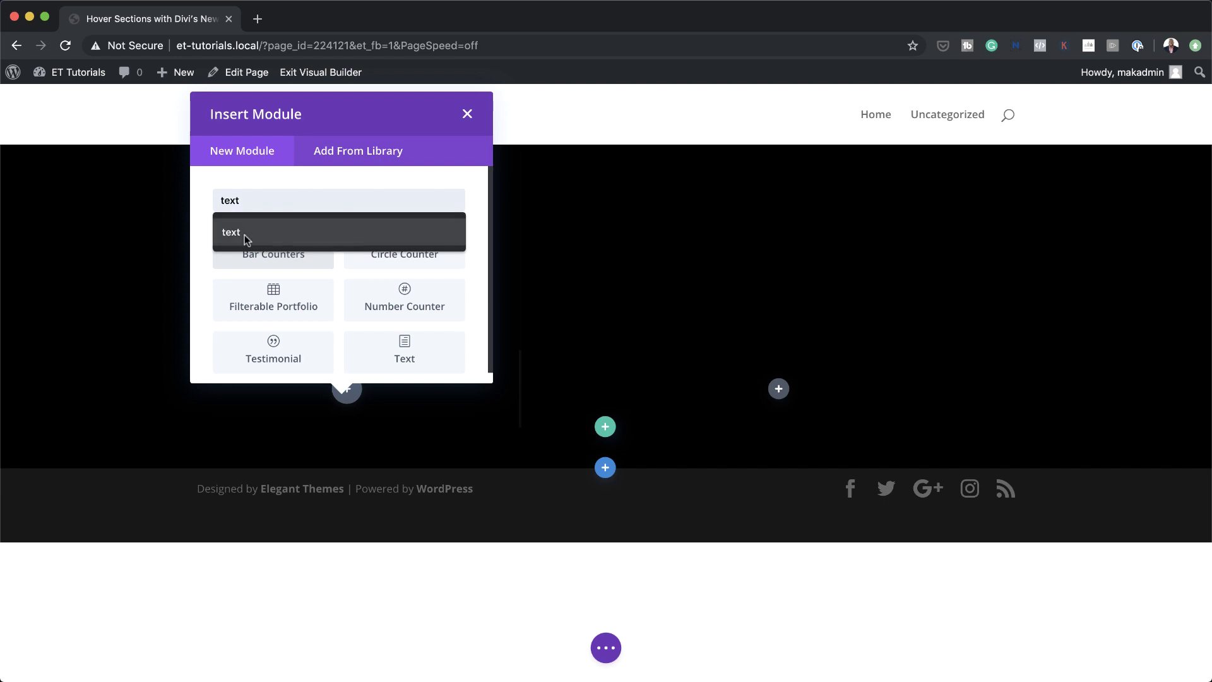
{"action": "left_click", "coordinate": [245, 233]}
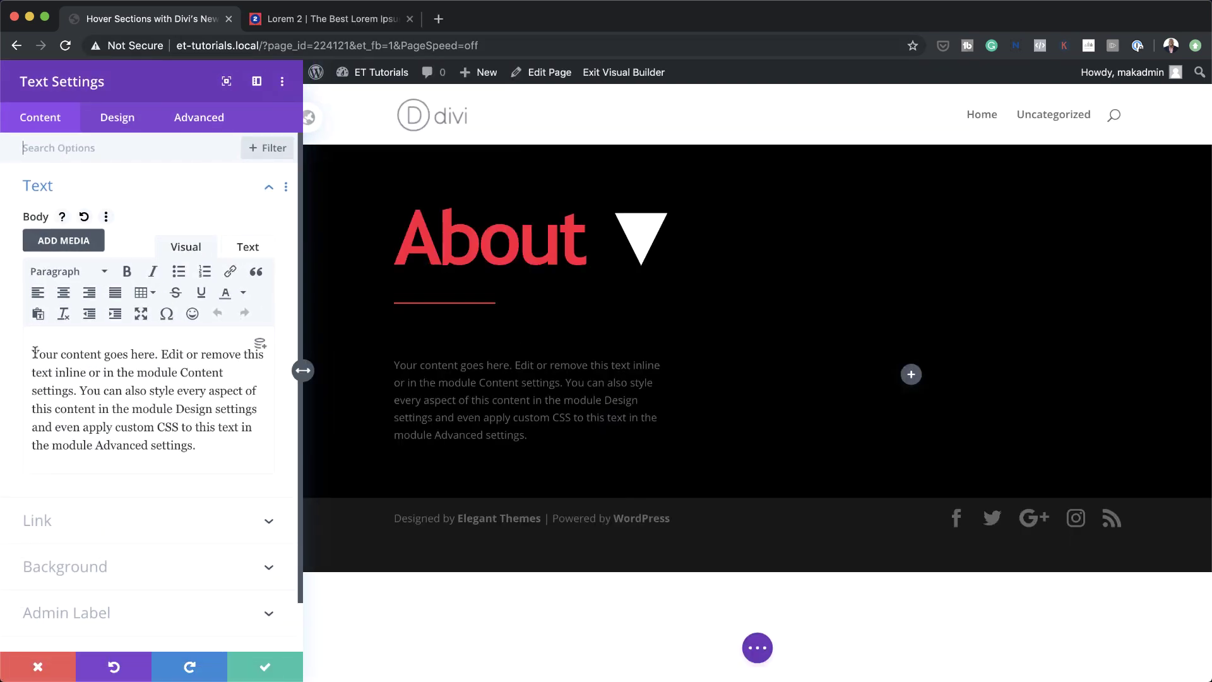
{"action": "left_click_drag", "start_coordinate": [35, 351], "coordinate": [262, 461]}
{"action": "key", "text": "super+v"}
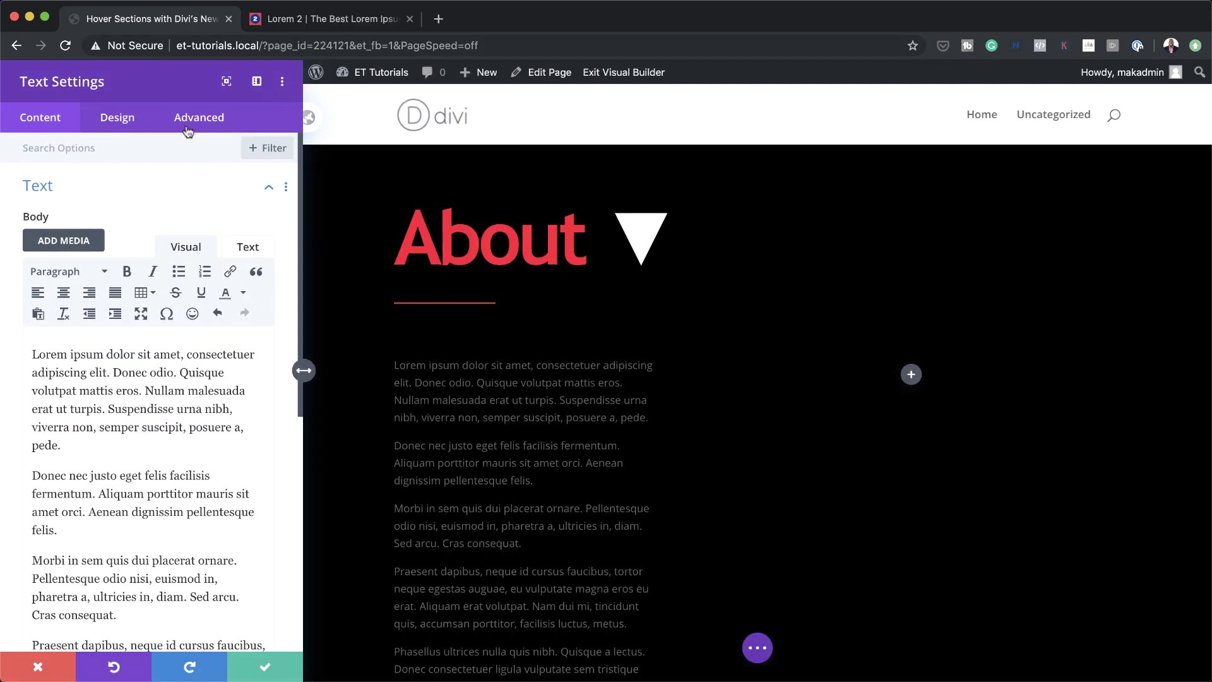
- Justify the lorem ipsum text, save the module, and paste a copy of it into the wider second column
{"action": "left_click", "coordinate": [118, 122]}
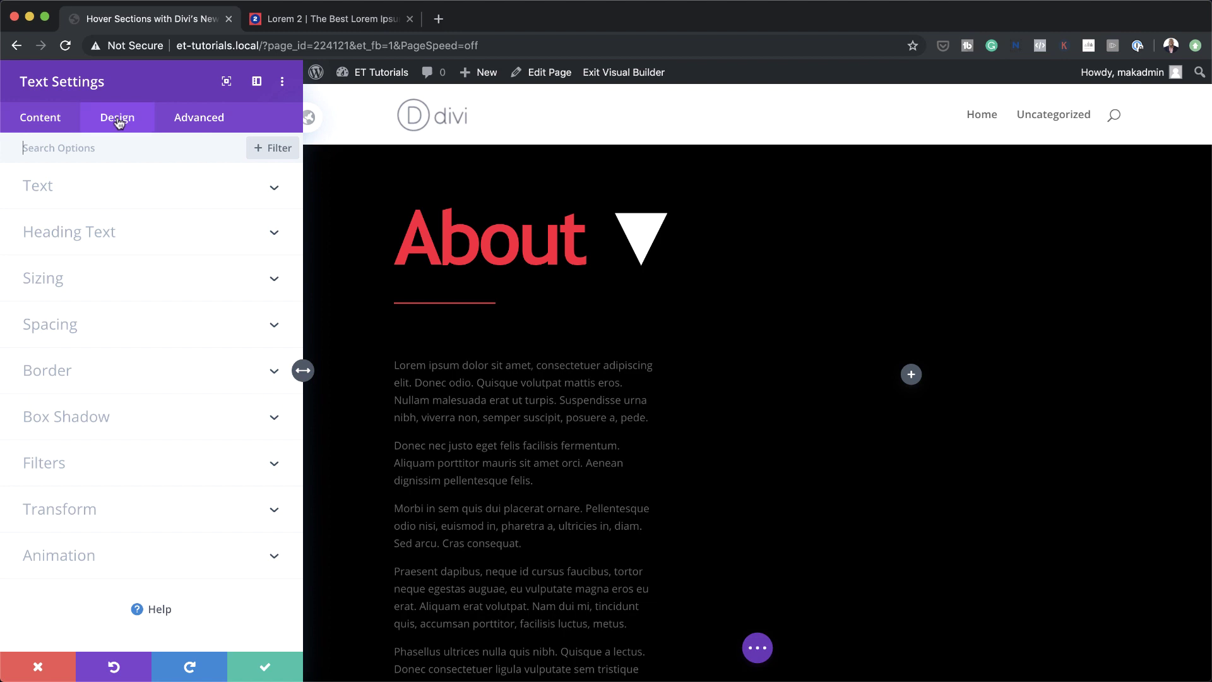
{"action": "left_click", "coordinate": [132, 190]}
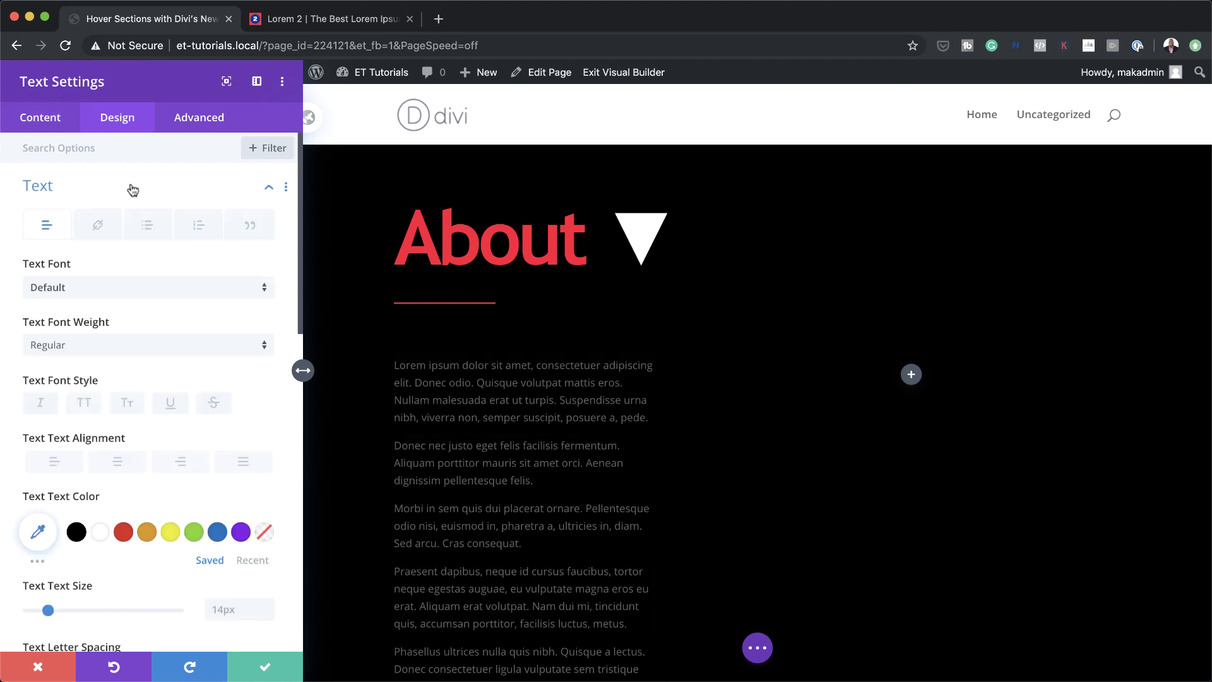
{"action": "left_click", "coordinate": [243, 463]}
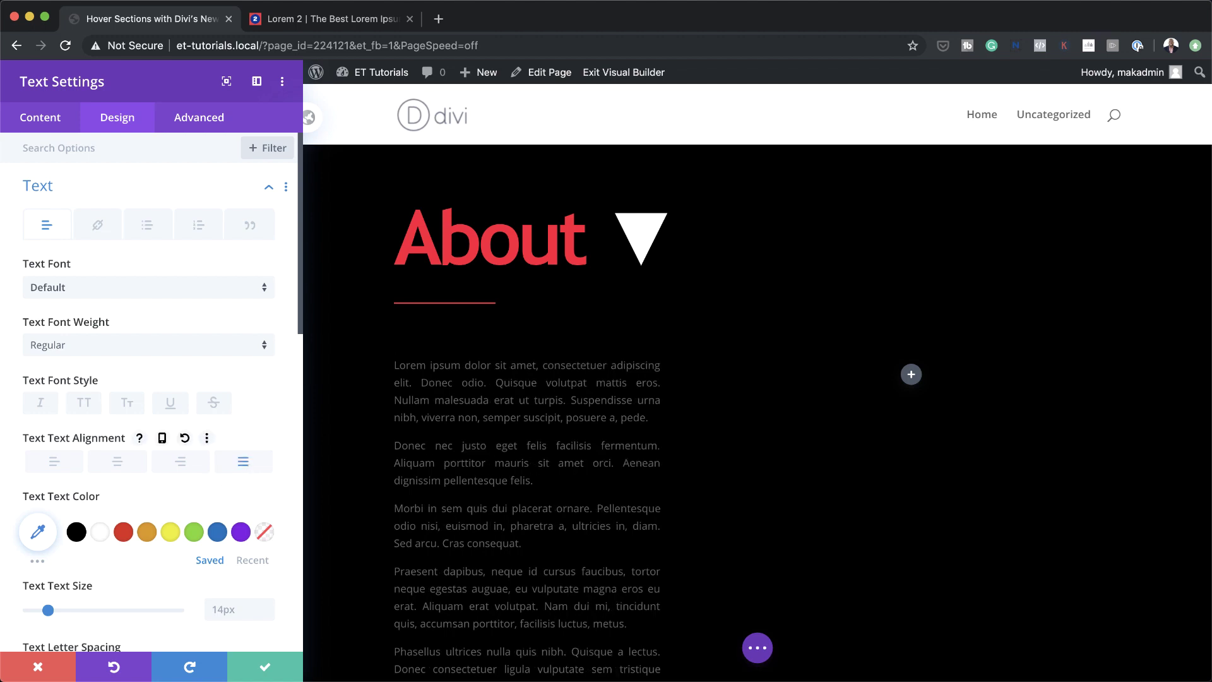
{"action": "left_click", "coordinate": [265, 668]}
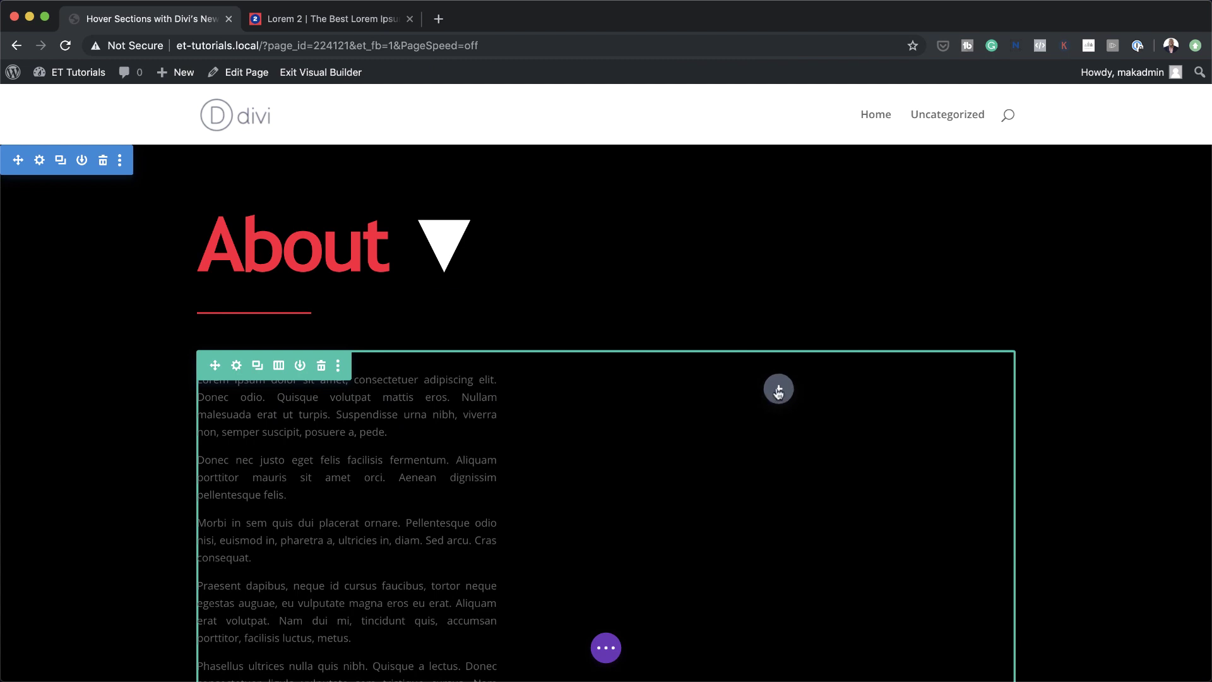
{"action": "mouse_move", "coordinate": [342, 412]}
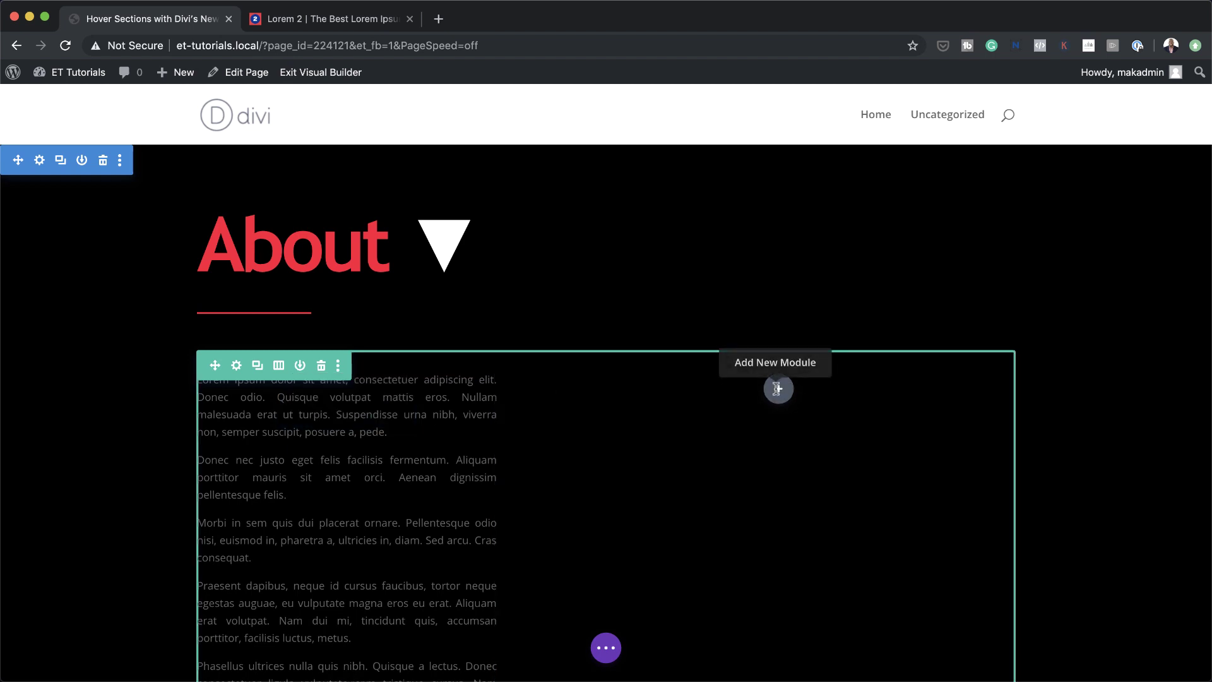
{"action": "key", "text": "super+v"}
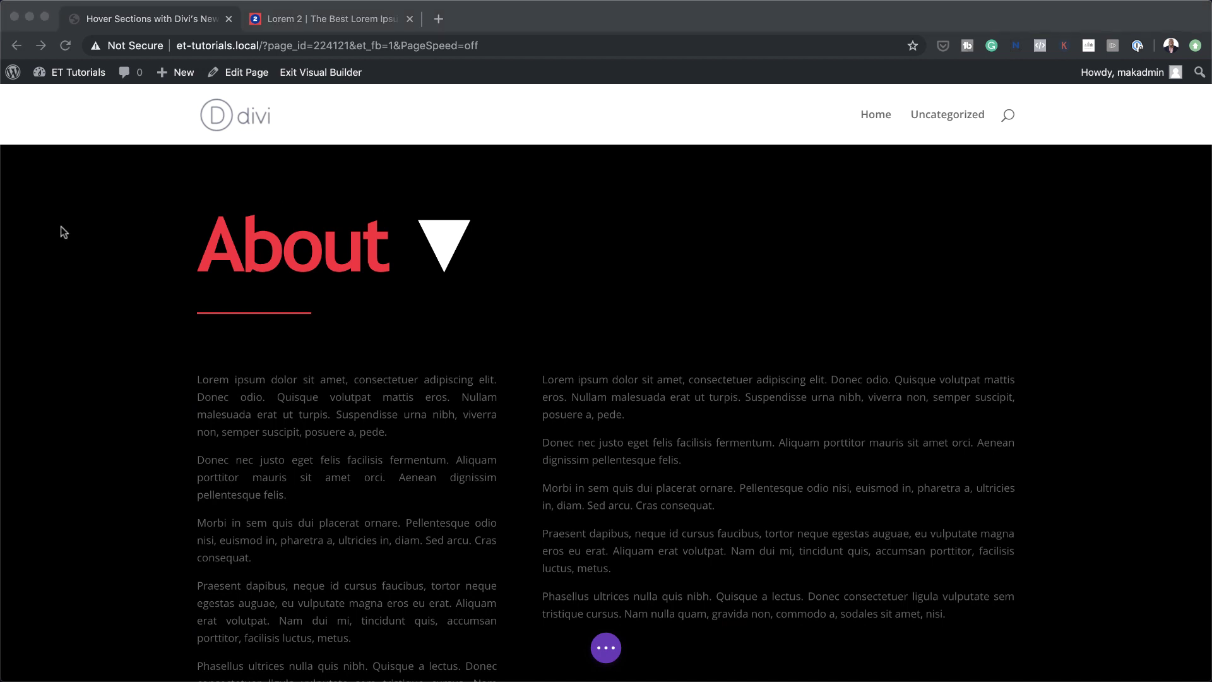
- Set the About section's max height to 300px in its sizing settings
{"action": "mouse_move", "coordinate": [49, 178]}
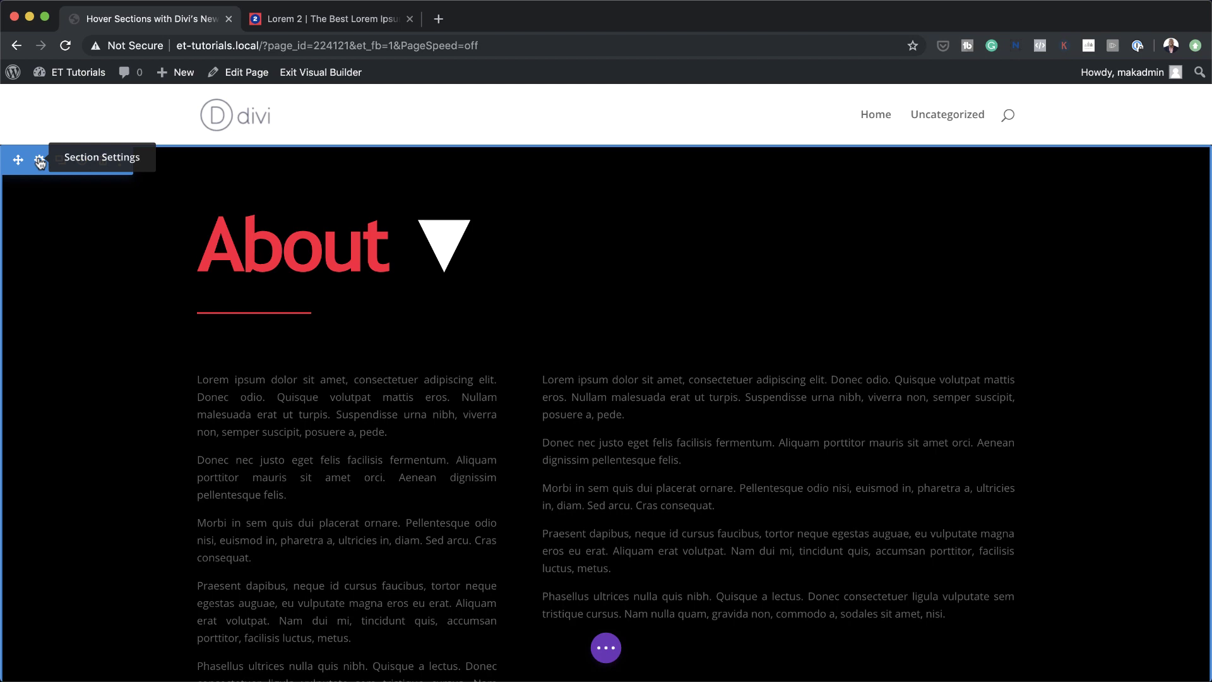
{"action": "left_click", "coordinate": [39, 162]}
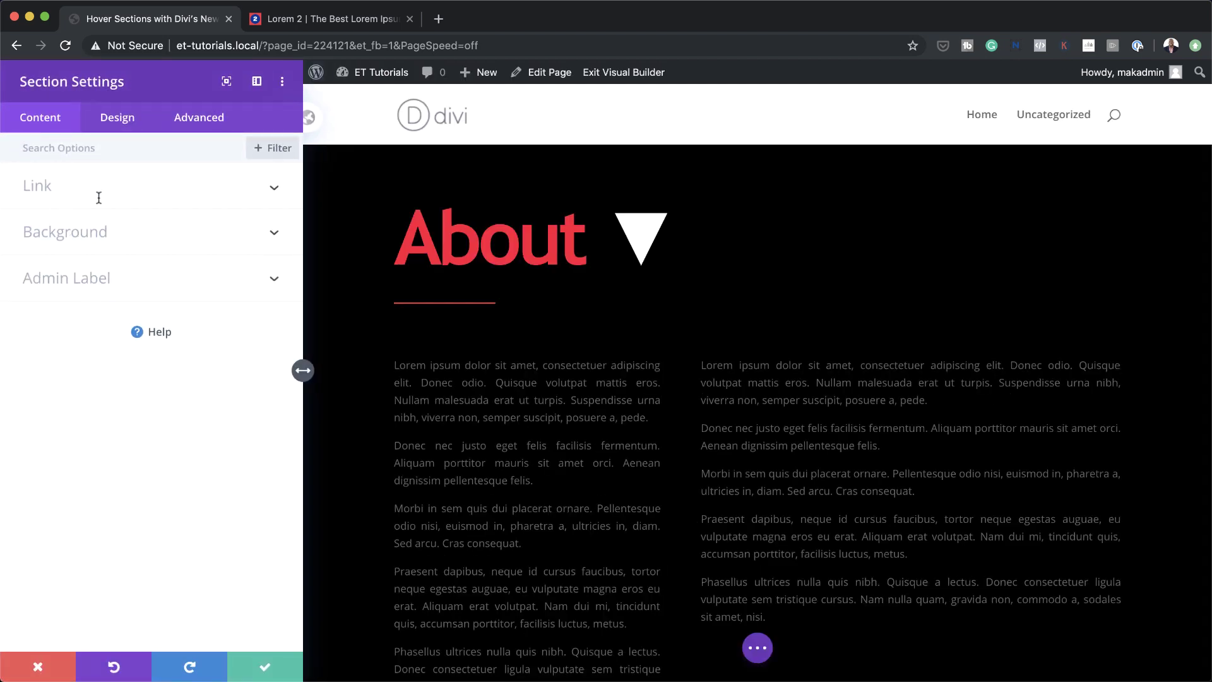
{"action": "left_click", "coordinate": [108, 126]}
{"action": "left_click", "coordinate": [91, 283]}
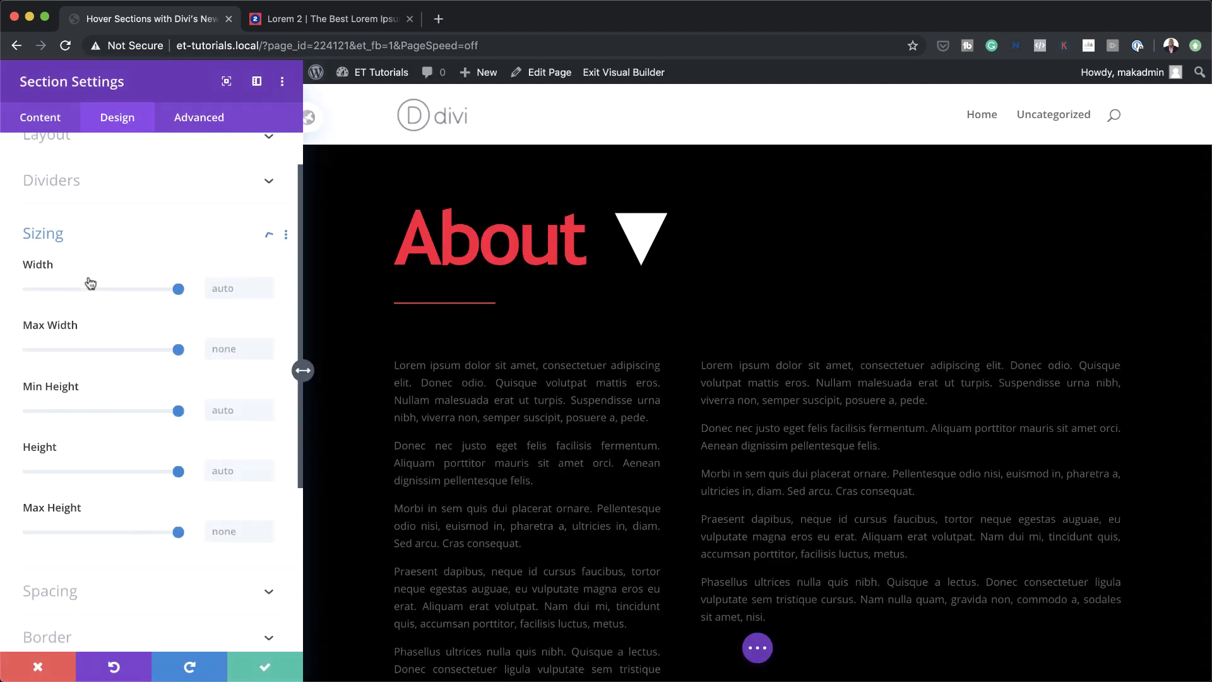
{"action": "mouse_move", "coordinate": [73, 377]}
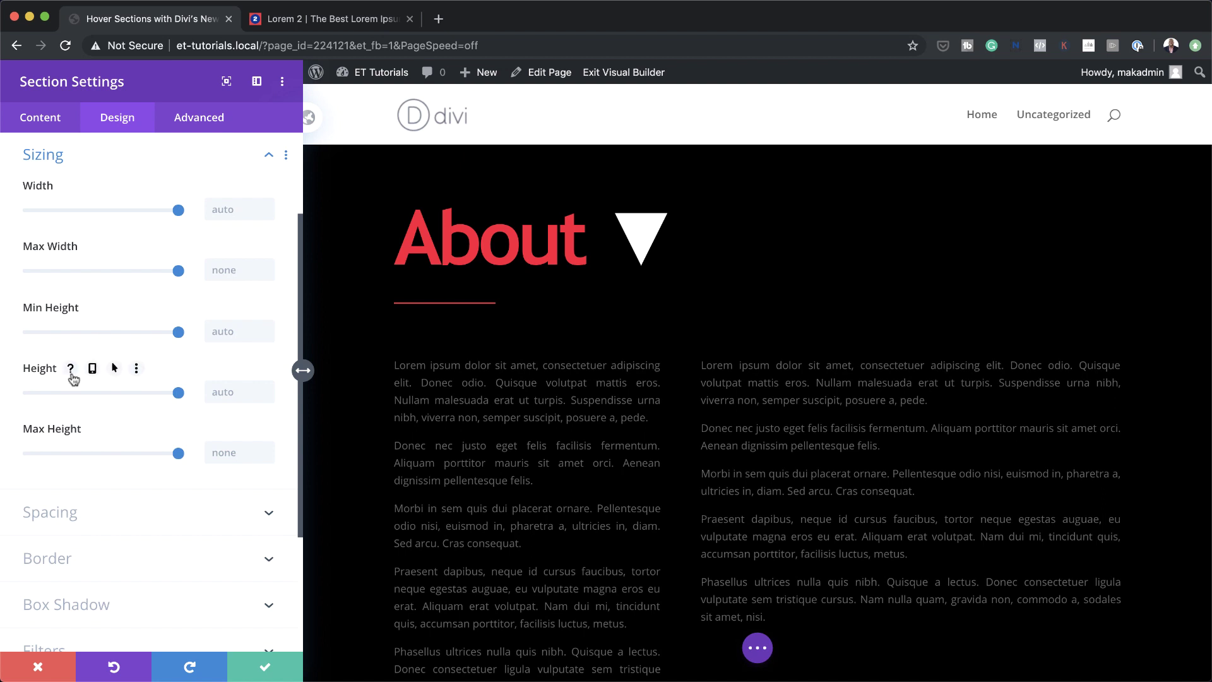
{"action": "left_click", "coordinate": [221, 454]}
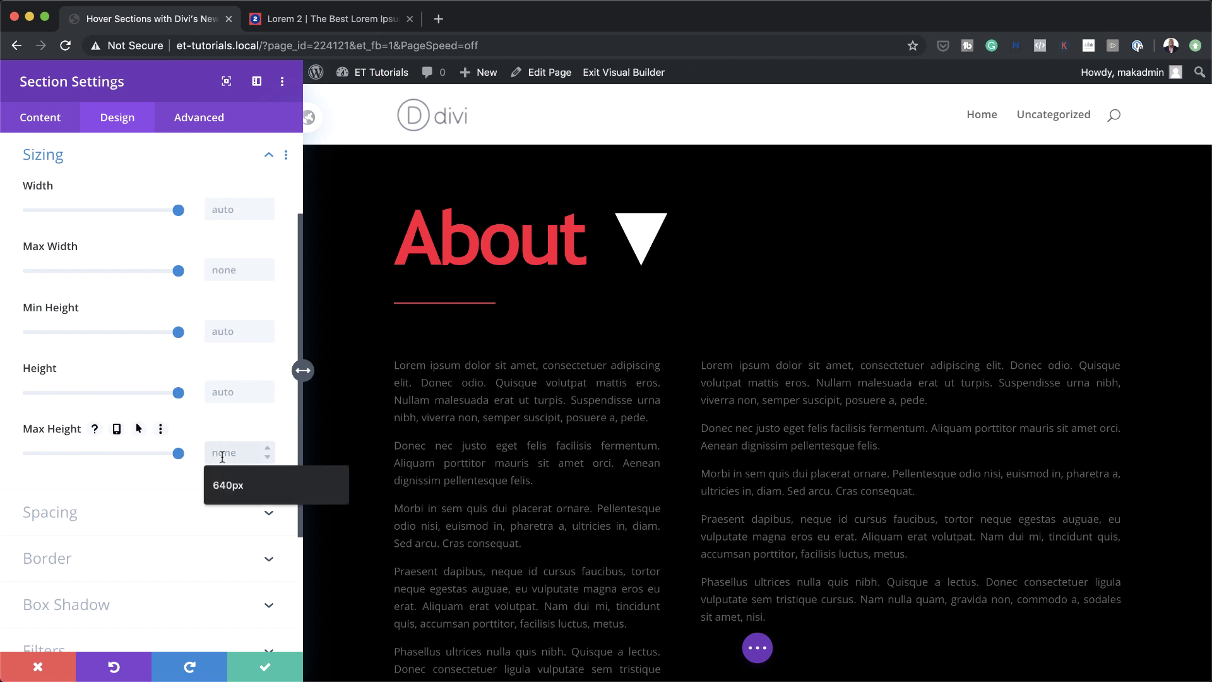
{"action": "type", "text": "300px"}
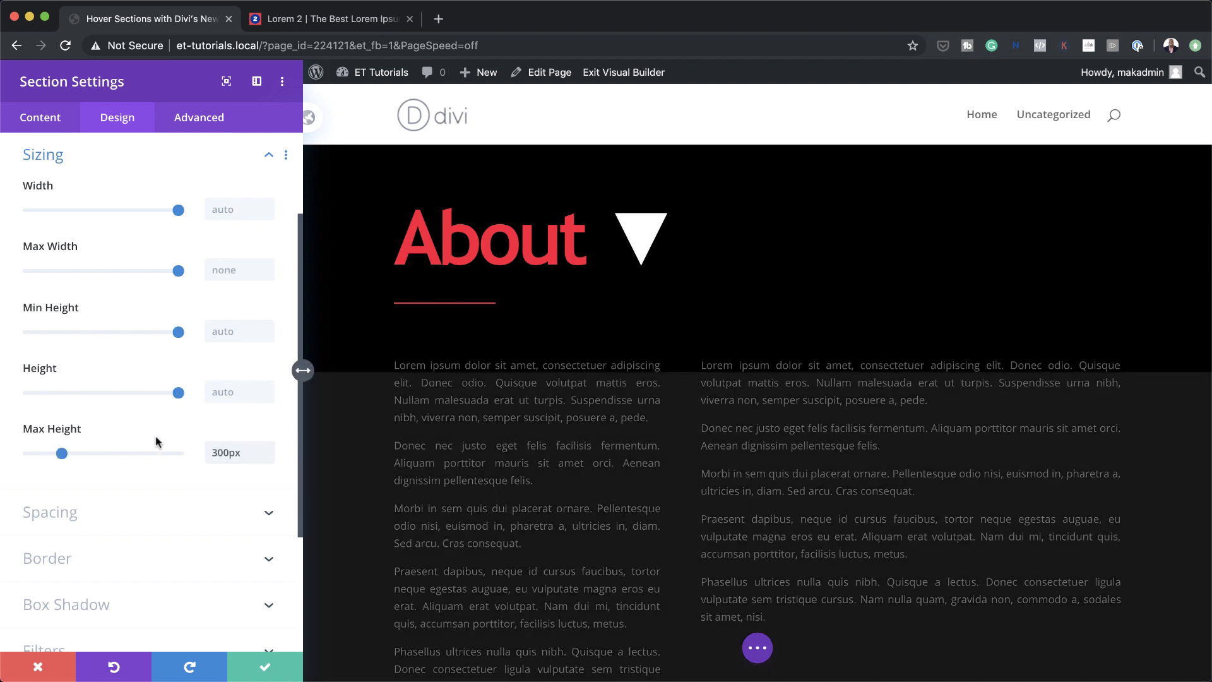
- Enable responsive and hover values for the section's max height and set the hover value to 5000
{"action": "left_click", "coordinate": [117, 430]}
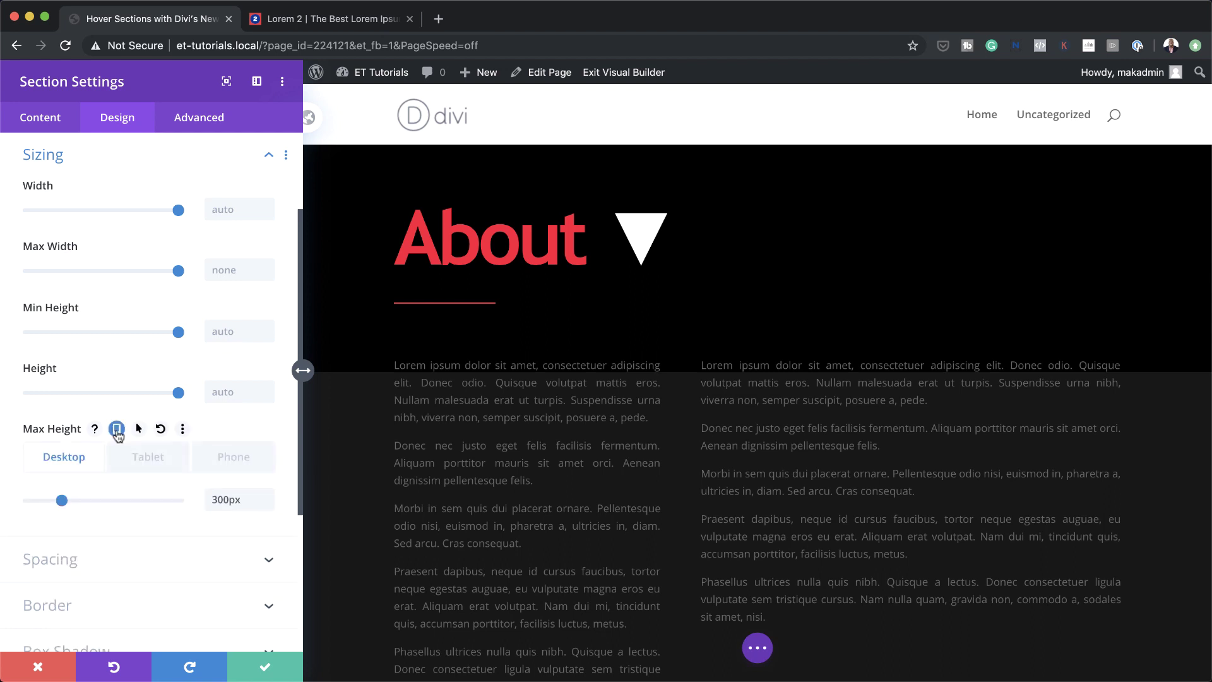
{"action": "left_click", "coordinate": [147, 458]}
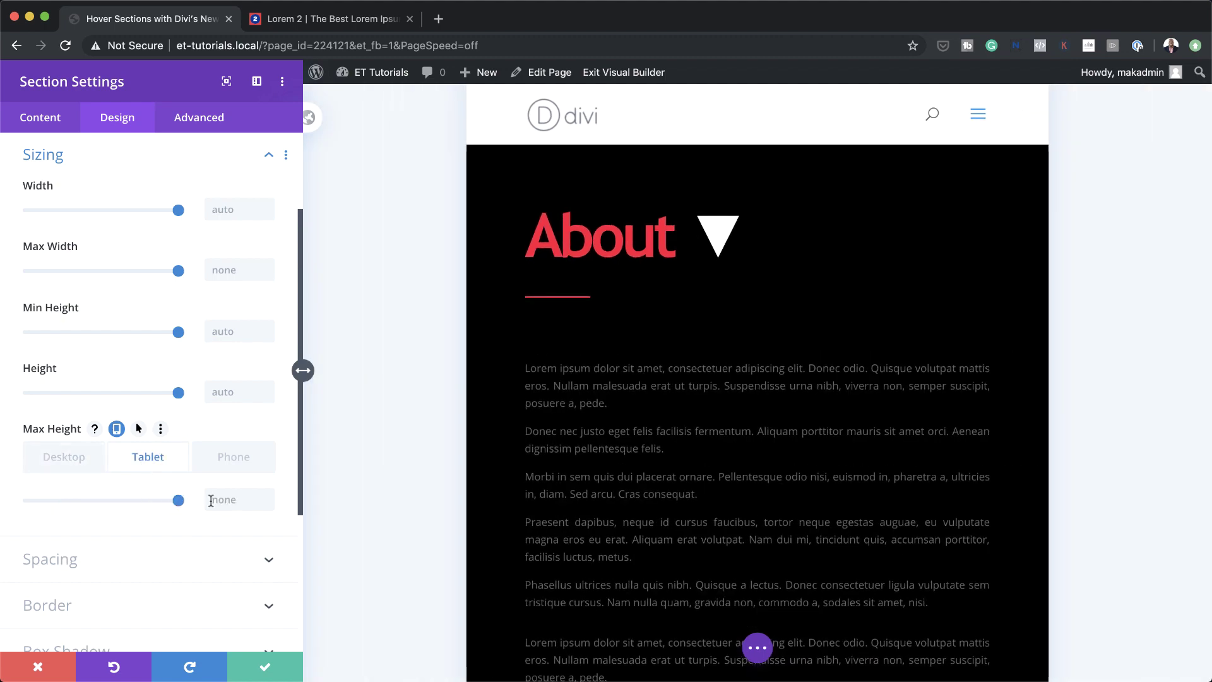
{"action": "left_click", "coordinate": [233, 459]}
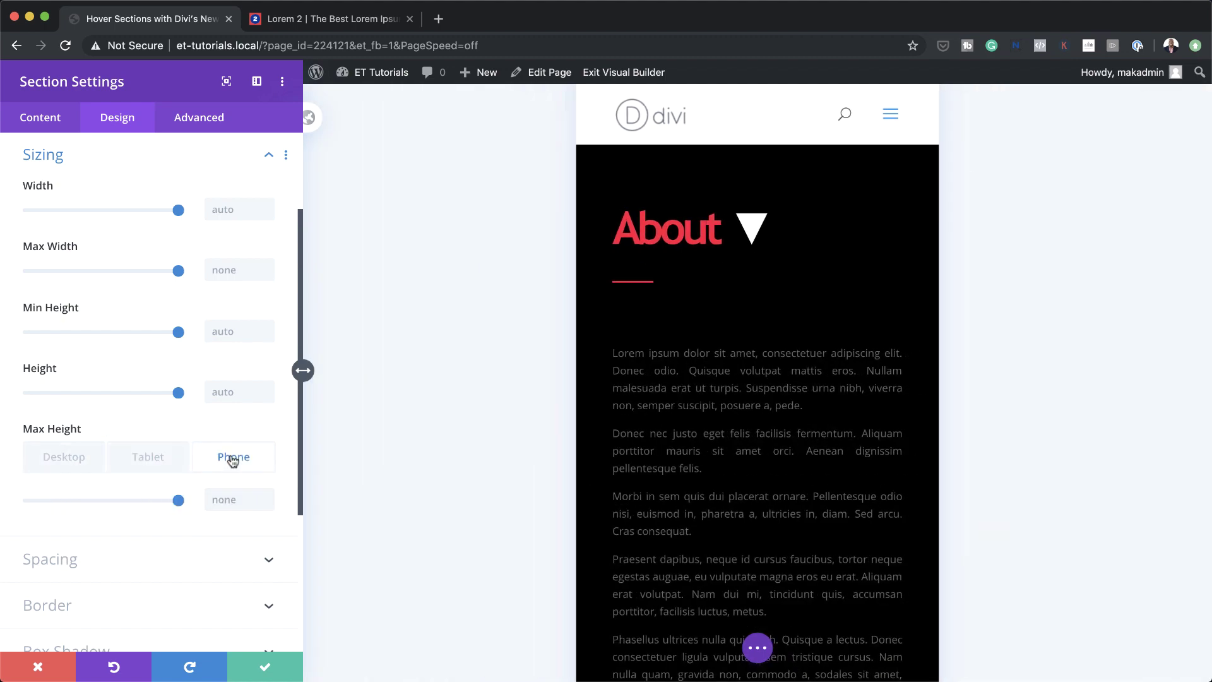
{"action": "left_click", "coordinate": [125, 429]}
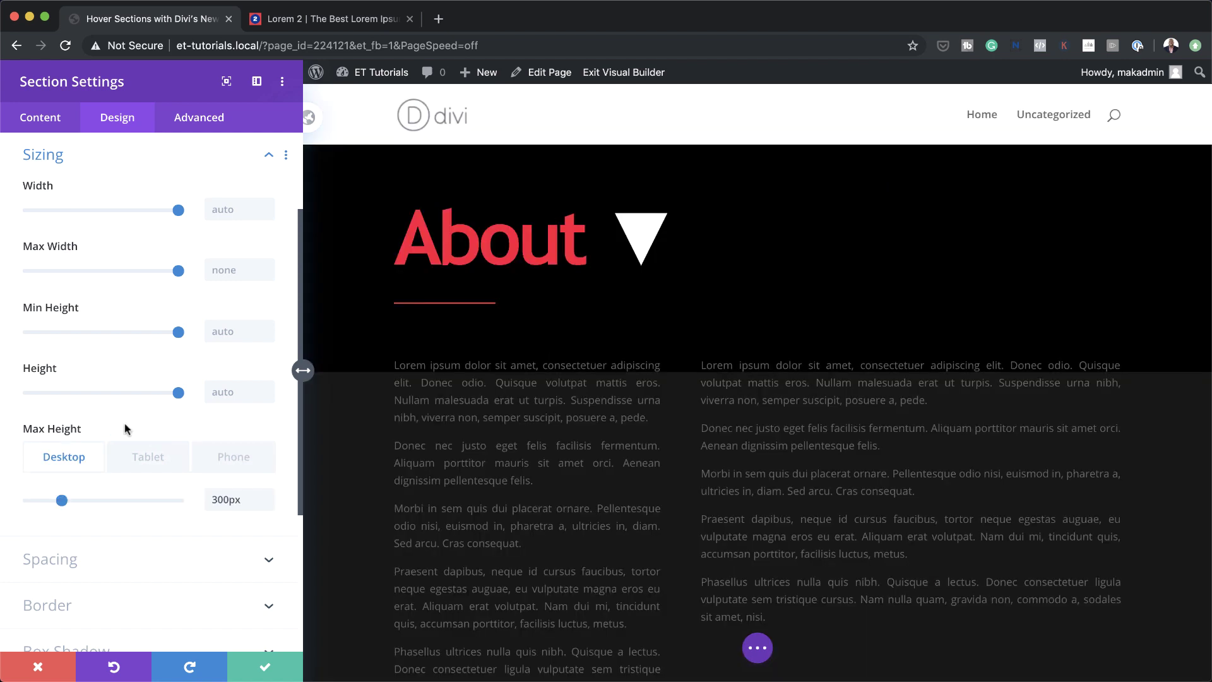
{"action": "mouse_move", "coordinate": [139, 432]}
{"action": "left_click", "coordinate": [138, 430]}
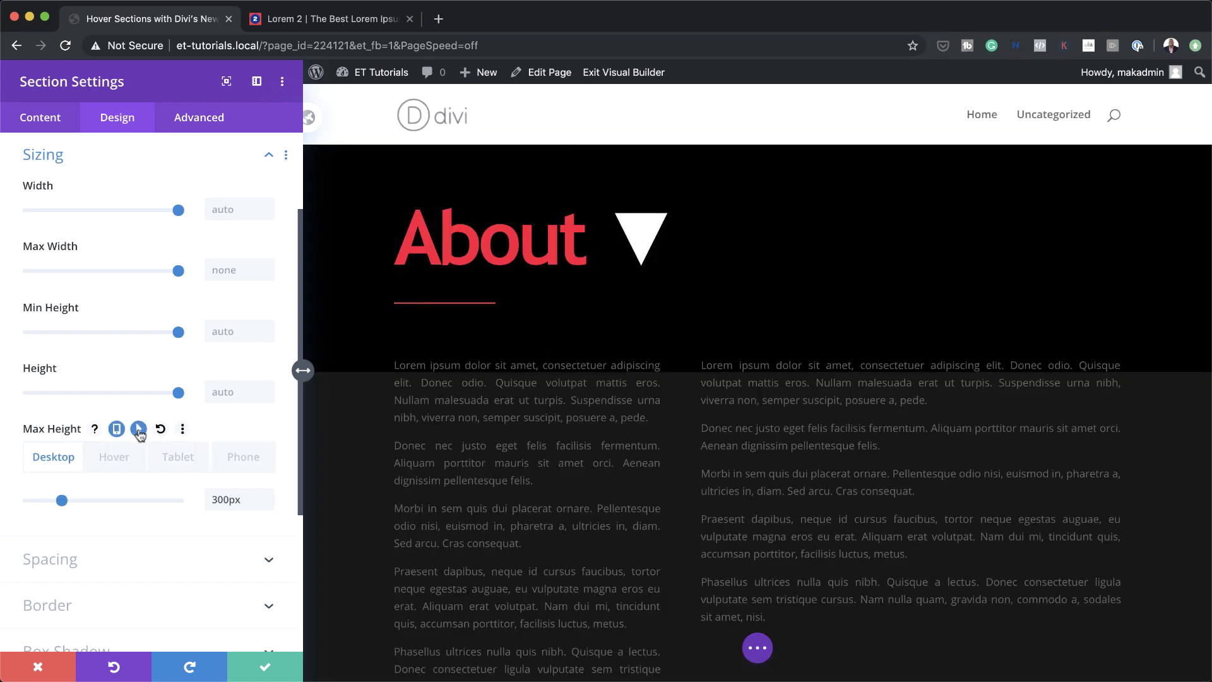
{"action": "left_click", "coordinate": [114, 459]}
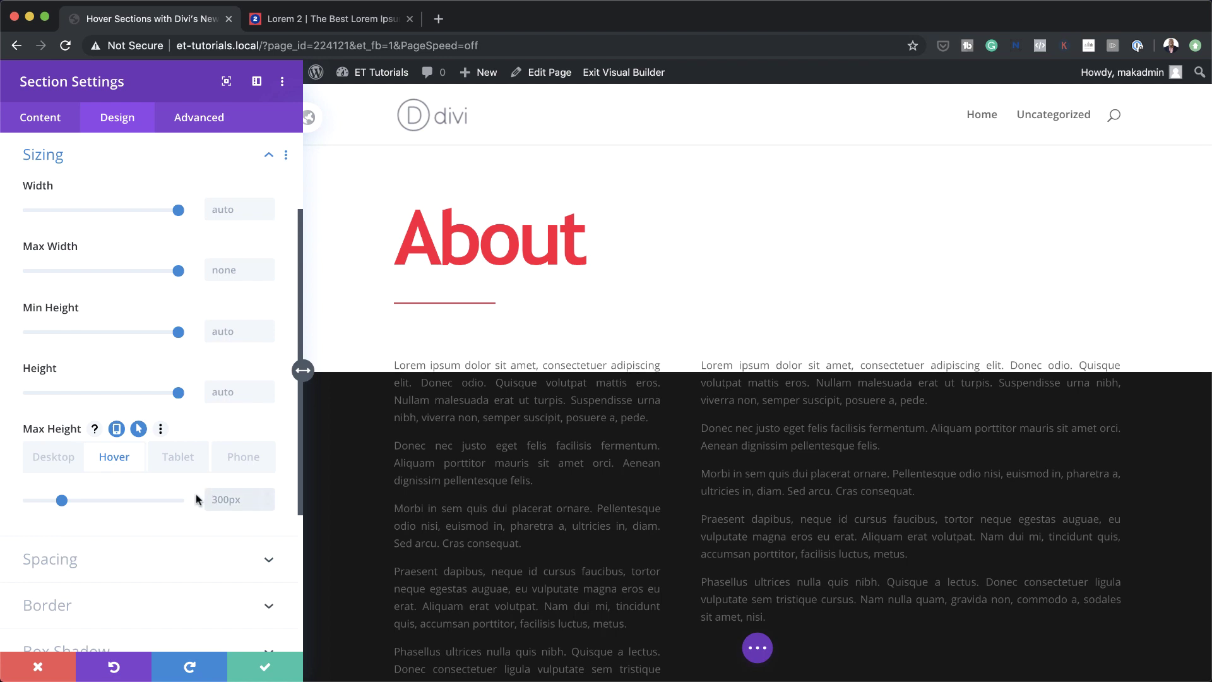
{"action": "double_click", "coordinate": [224, 499]}
{"action": "type", "text": "5000"}
- Set the About section's vertical overflow to Hidden in its visibility settings
{"action": "left_click", "coordinate": [199, 118]}
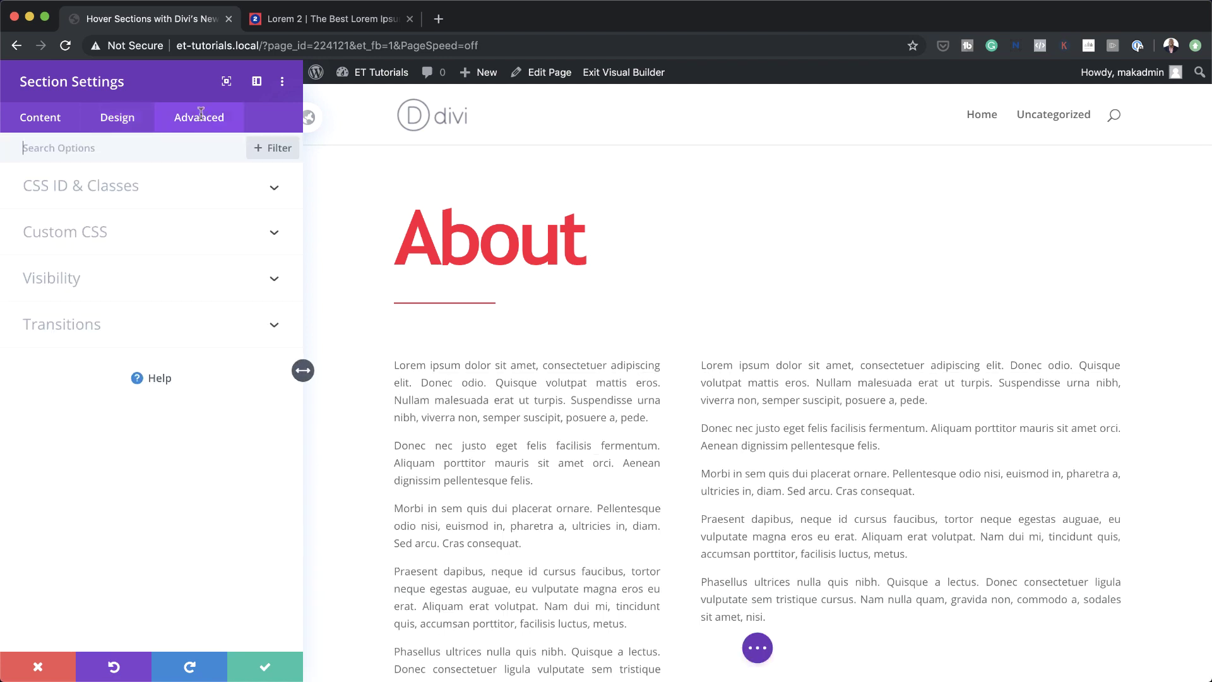
{"action": "left_click", "coordinate": [84, 279]}
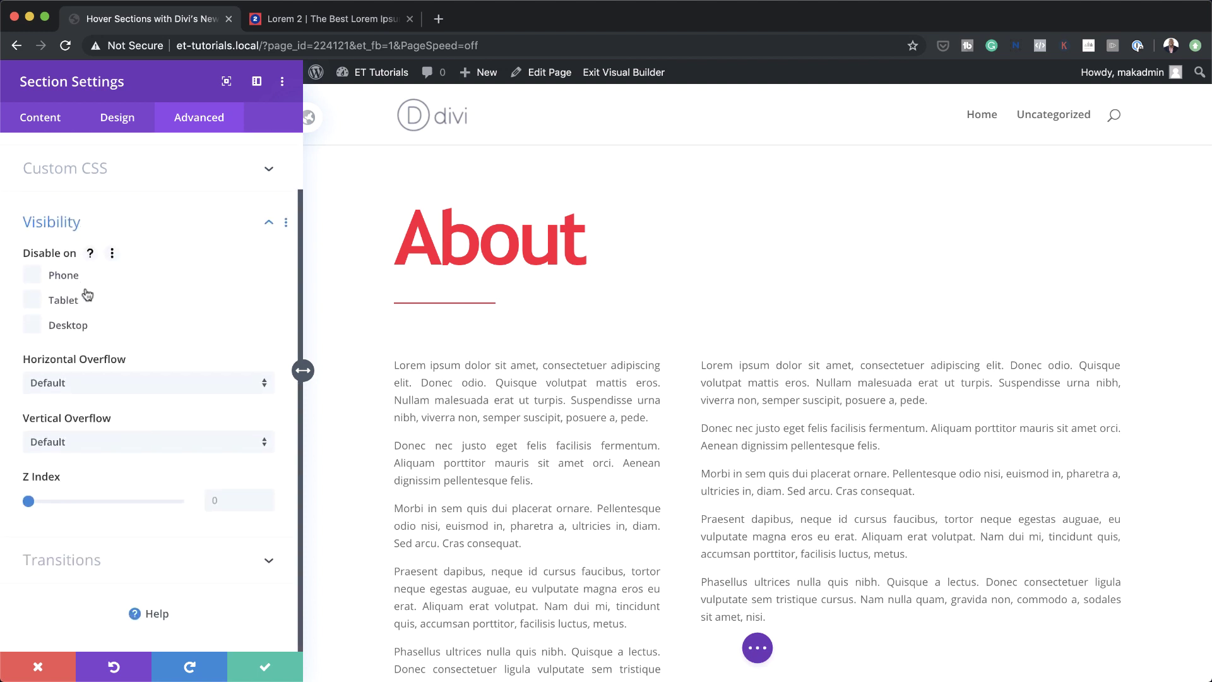
{"action": "mouse_move", "coordinate": [39, 427]}
{"action": "left_click", "coordinate": [107, 446]}
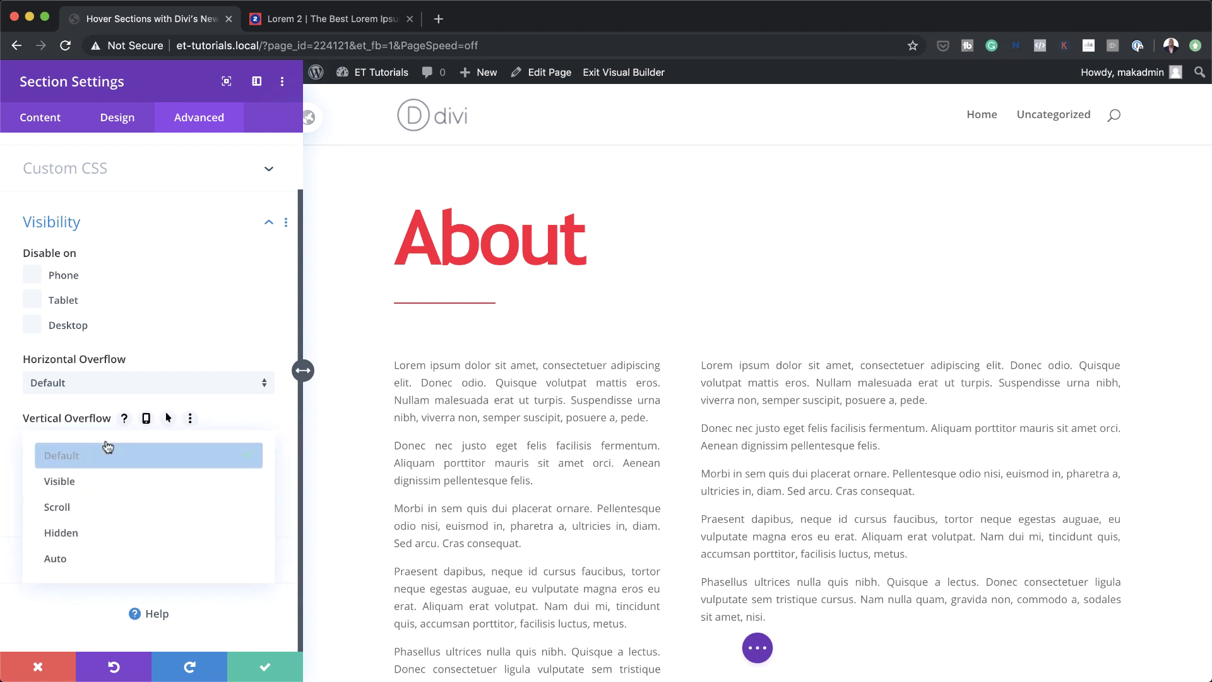
{"action": "left_click", "coordinate": [104, 533]}
- Set the section's transition duration to 800ms and save the section settings
{"action": "left_click", "coordinate": [219, 573]}
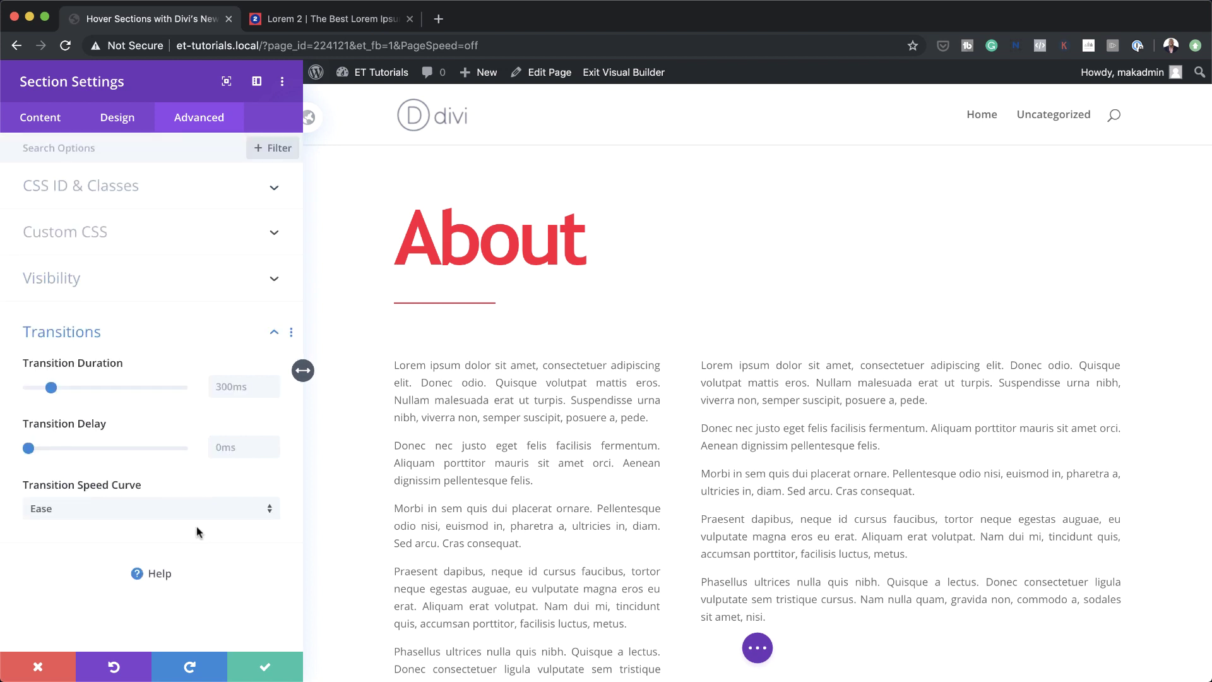
{"action": "left_click", "coordinate": [231, 387]}
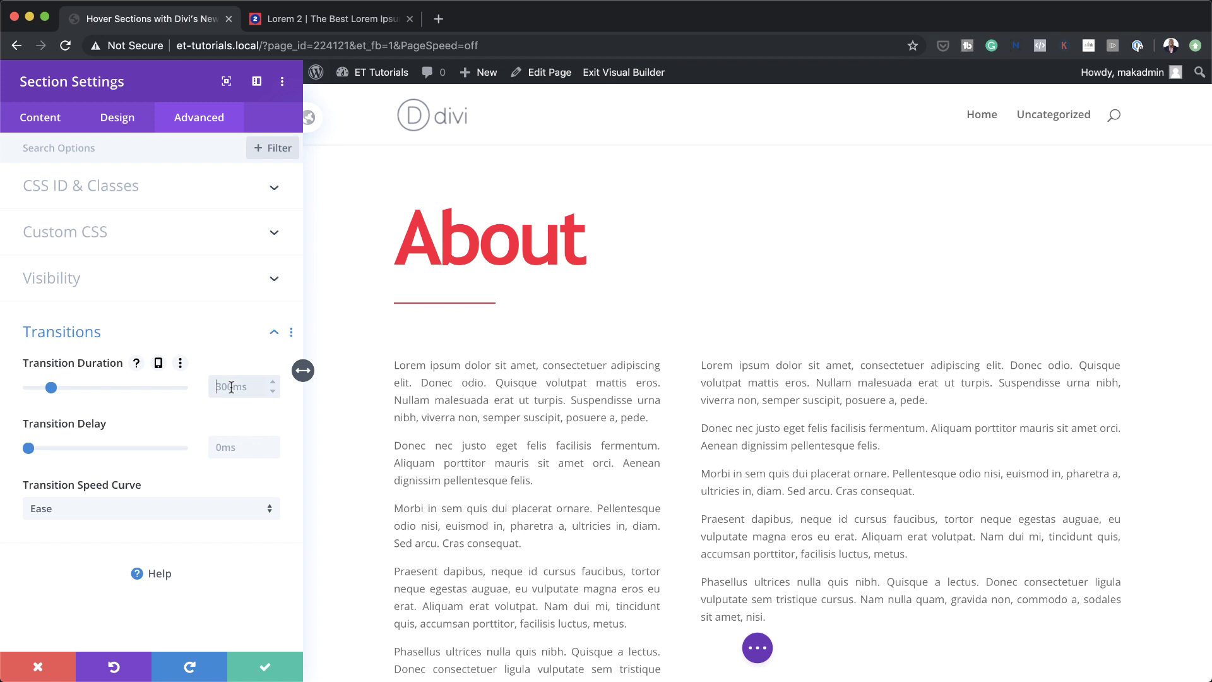
{"action": "type", "text": "800"}
{"action": "key", "text": "Return"}
{"action": "left_click", "coordinate": [232, 447]}
{"action": "left_click", "coordinate": [265, 668]}
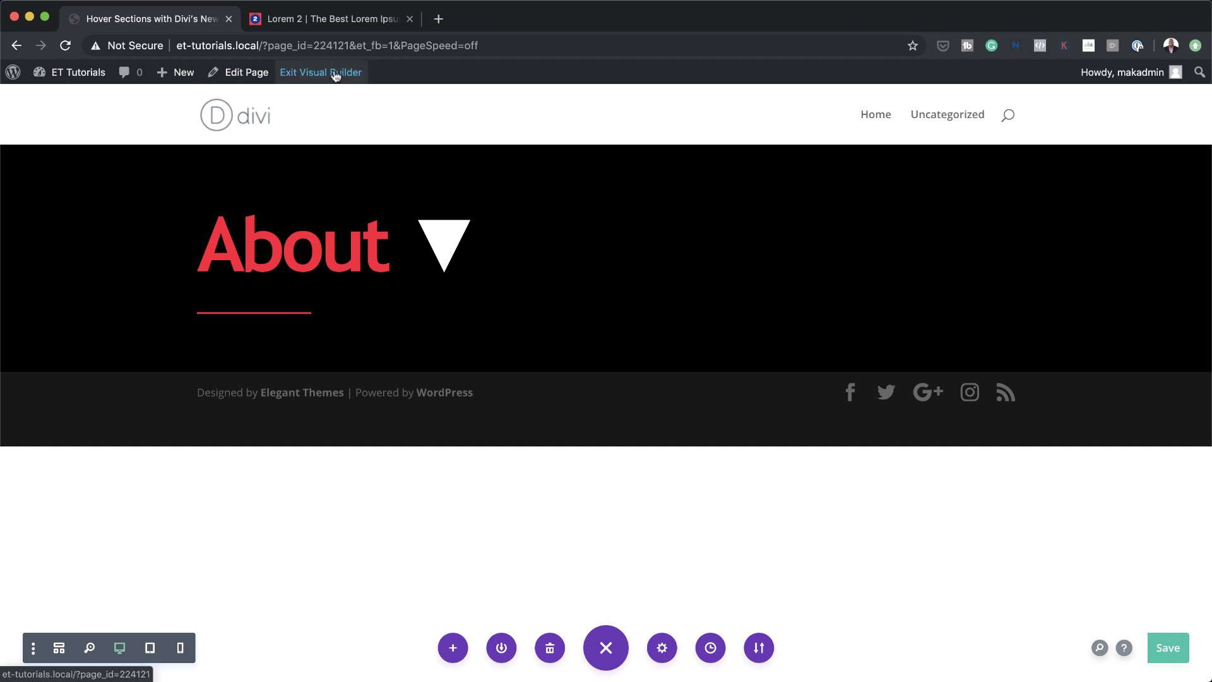
- Exit the visual builder and examine the About section's hover reveal on the live page
{"action": "left_click", "coordinate": [335, 73]}
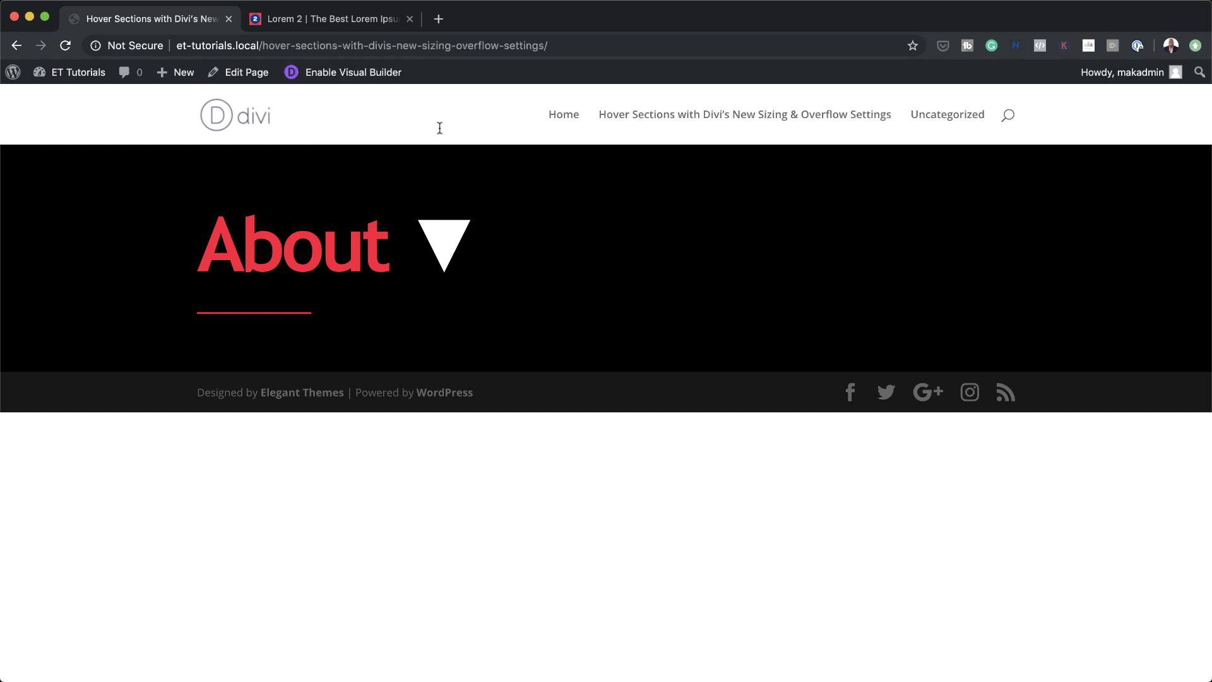
{"action": "mouse_move", "coordinate": [388, 282]}
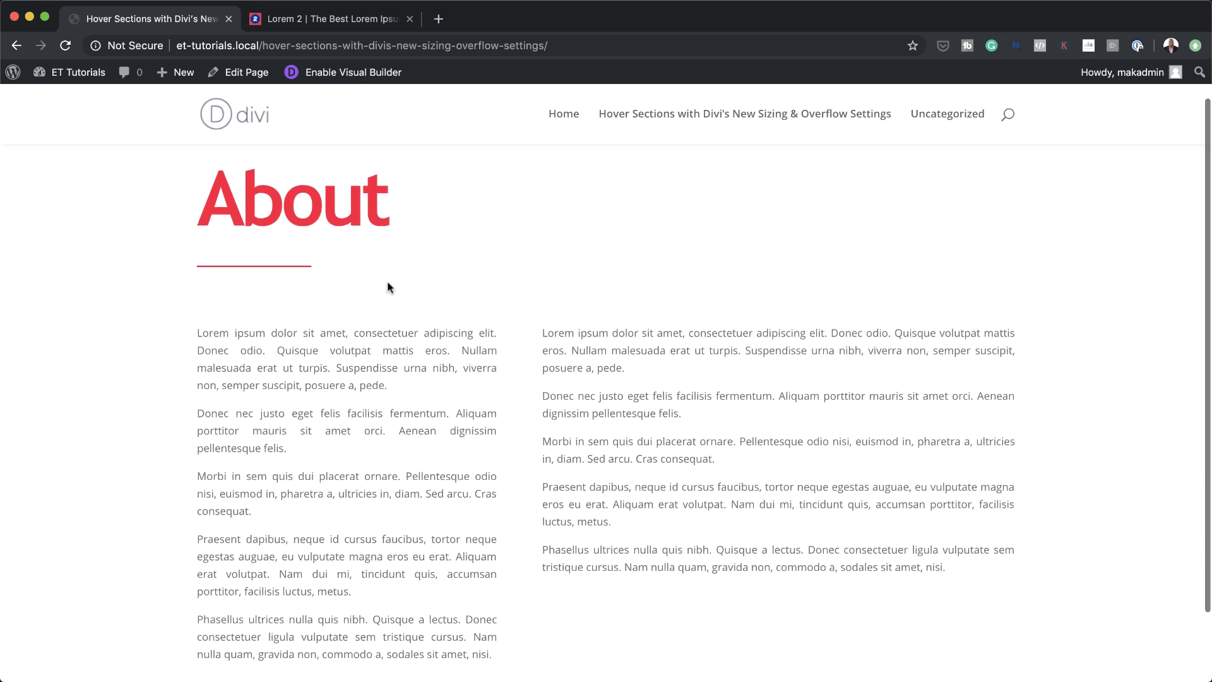
{"action": "scroll", "coordinate": [388, 282], "scroll_direction": "down", "scroll_amount": 3}
{"action": "scroll", "coordinate": [387, 282], "scroll_direction": "up", "scroll_amount": 3}
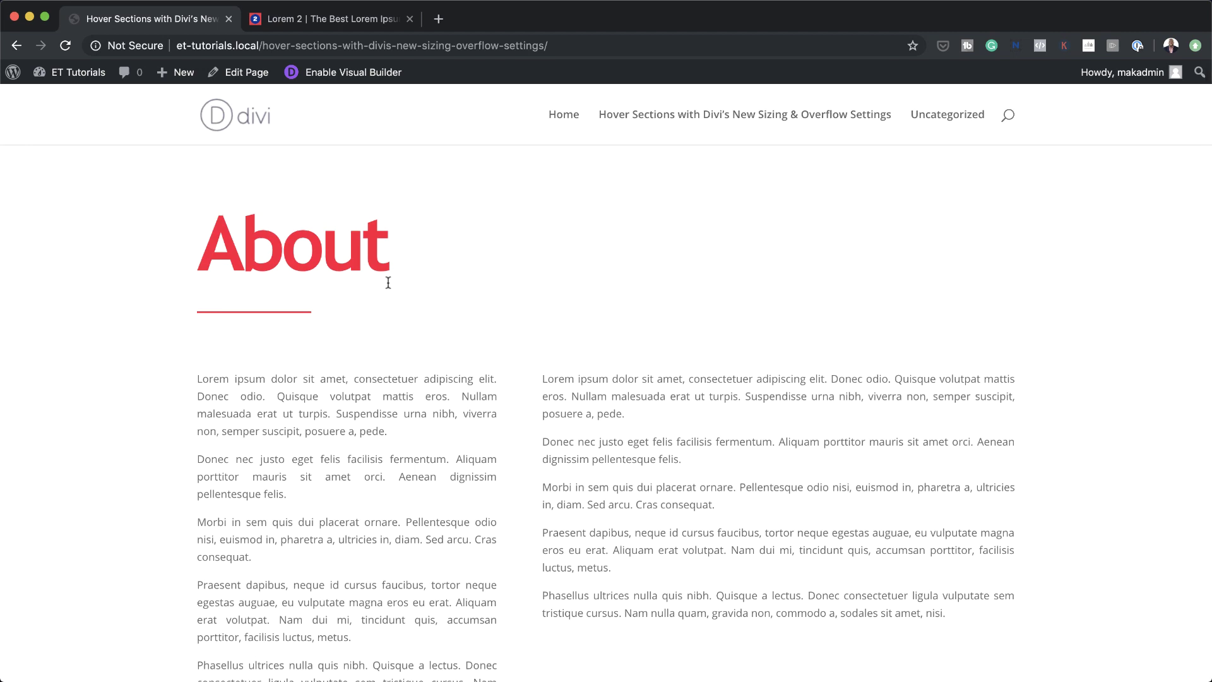
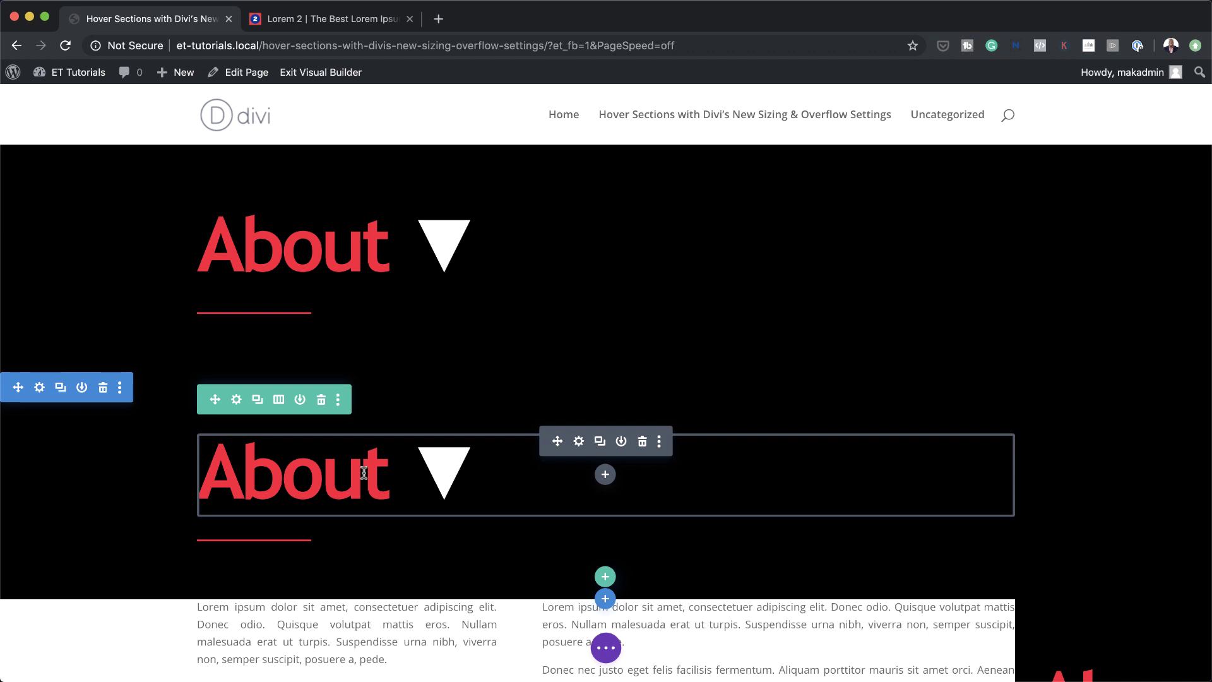
- Replace the heading text of the second About section with Services
{"action": "left_click_drag", "start_coordinate": [387, 474], "coordinate": [231, 474]}
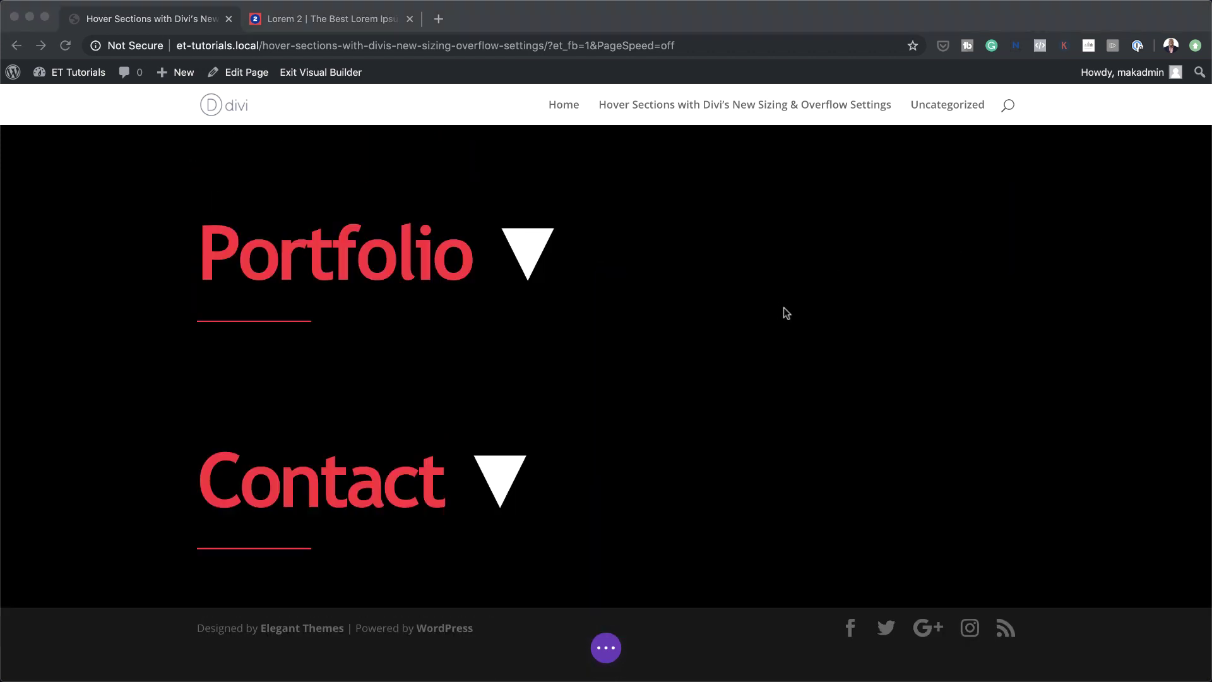
{"action": "scroll", "coordinate": [953, 351], "scroll_direction": "up", "scroll_amount": 10}
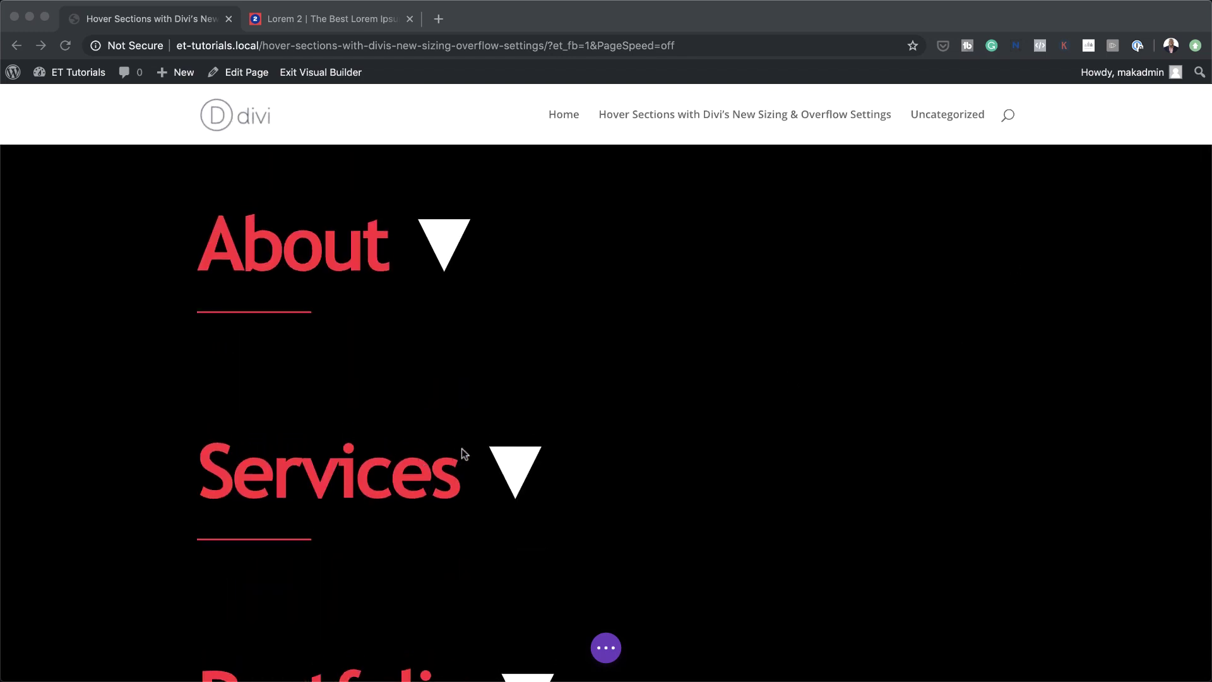
- Change the Services heading's H2 text color to #c4c4c4 and save the text module
{"action": "left_click", "coordinate": [605, 449]}
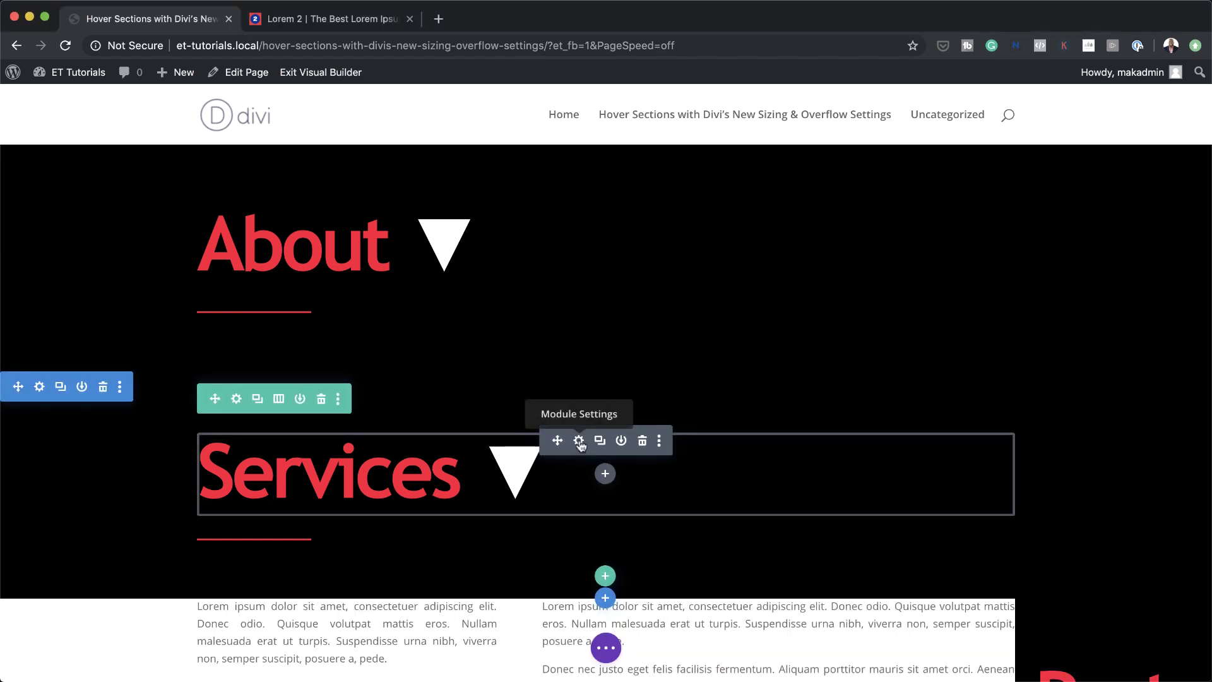
{"action": "left_click", "coordinate": [579, 441]}
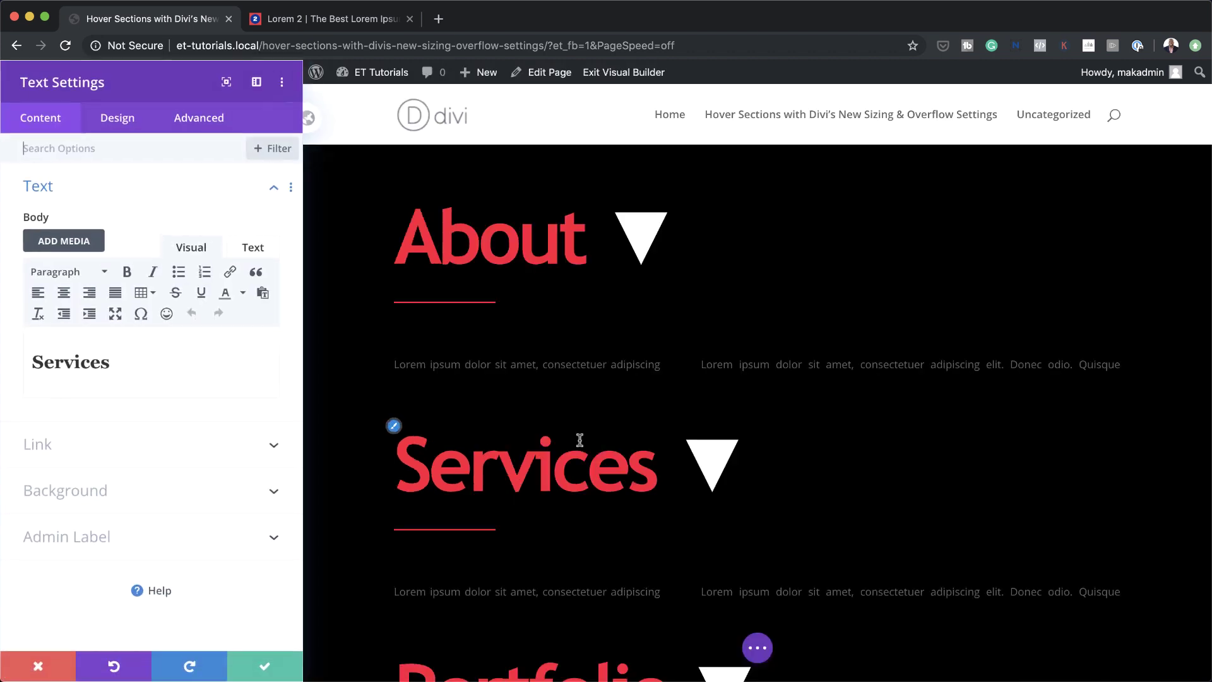
{"action": "left_click", "coordinate": [113, 123]}
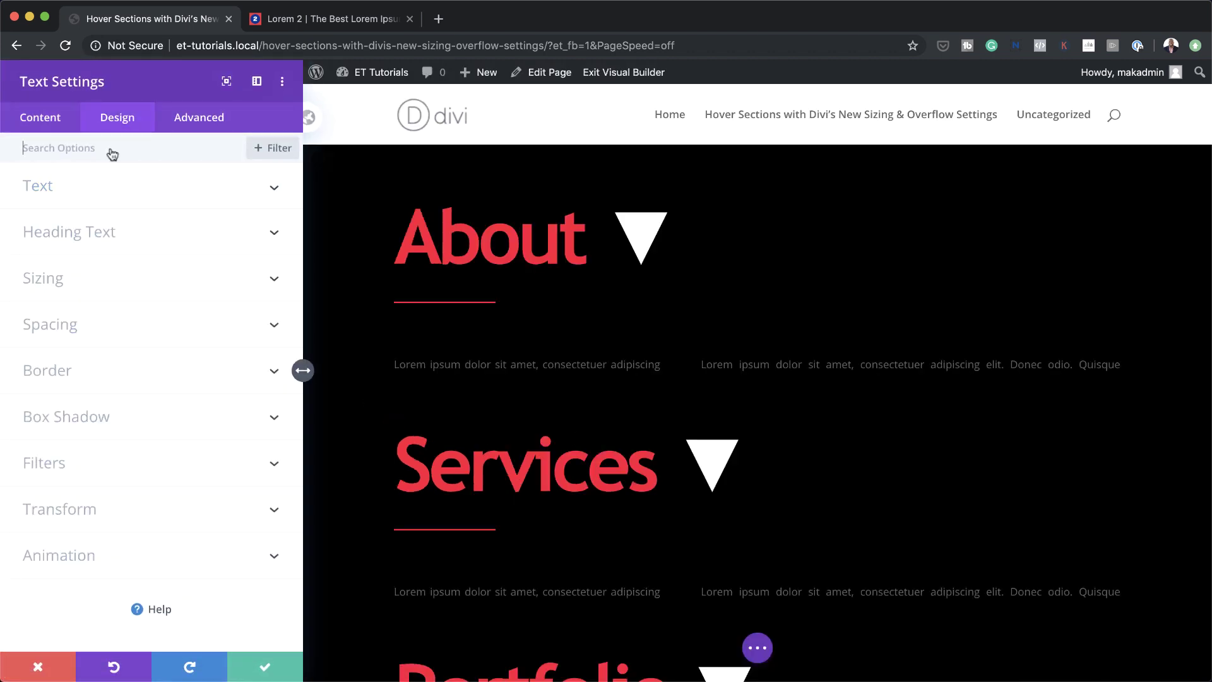
{"action": "left_click", "coordinate": [83, 235]}
{"action": "left_click", "coordinate": [85, 196]}
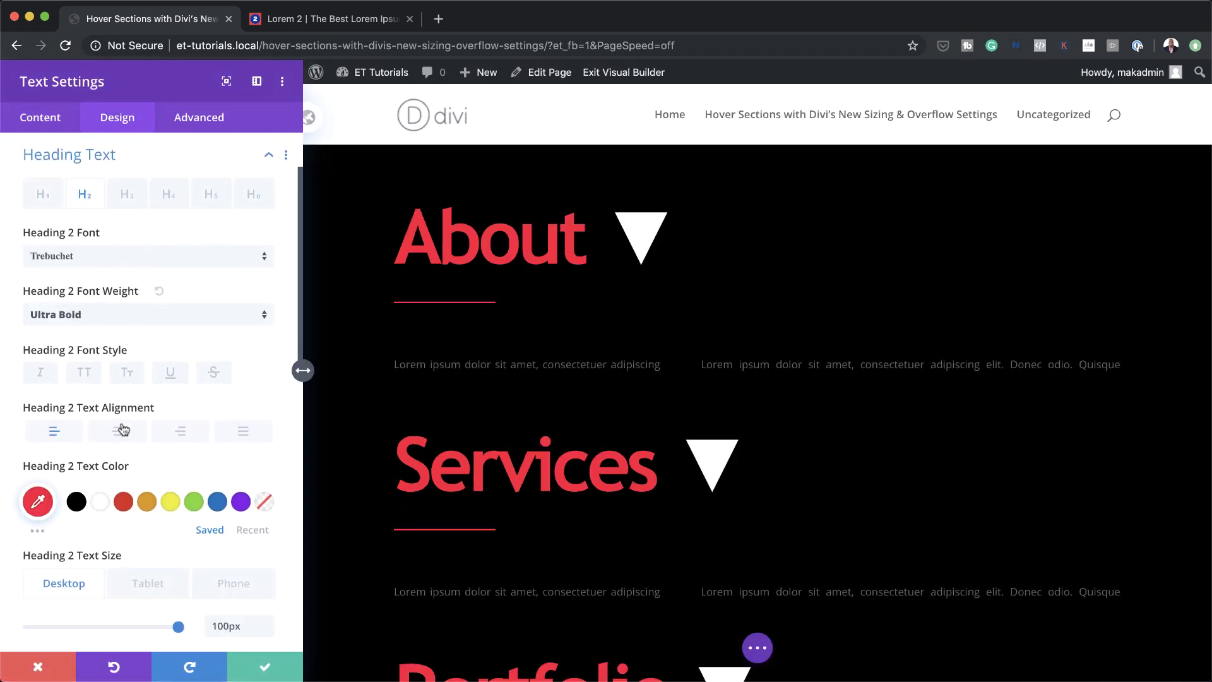
{"action": "left_click", "coordinate": [38, 503]}
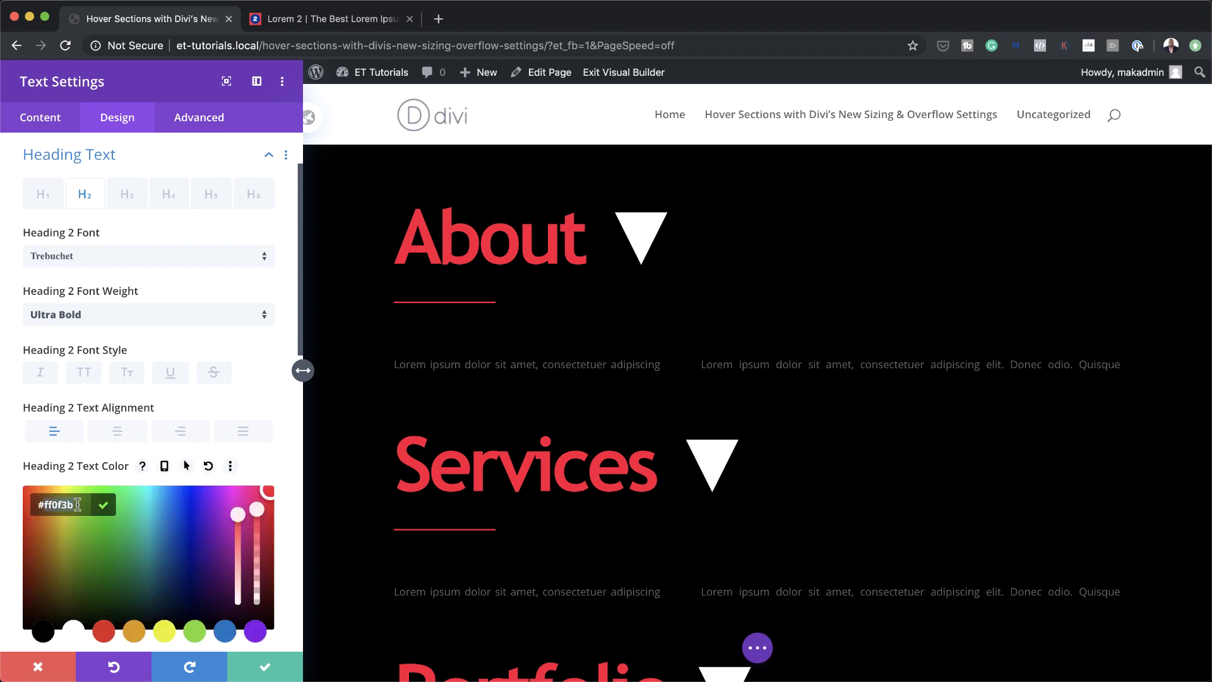
{"action": "type", "text": "#c4c4c4"}
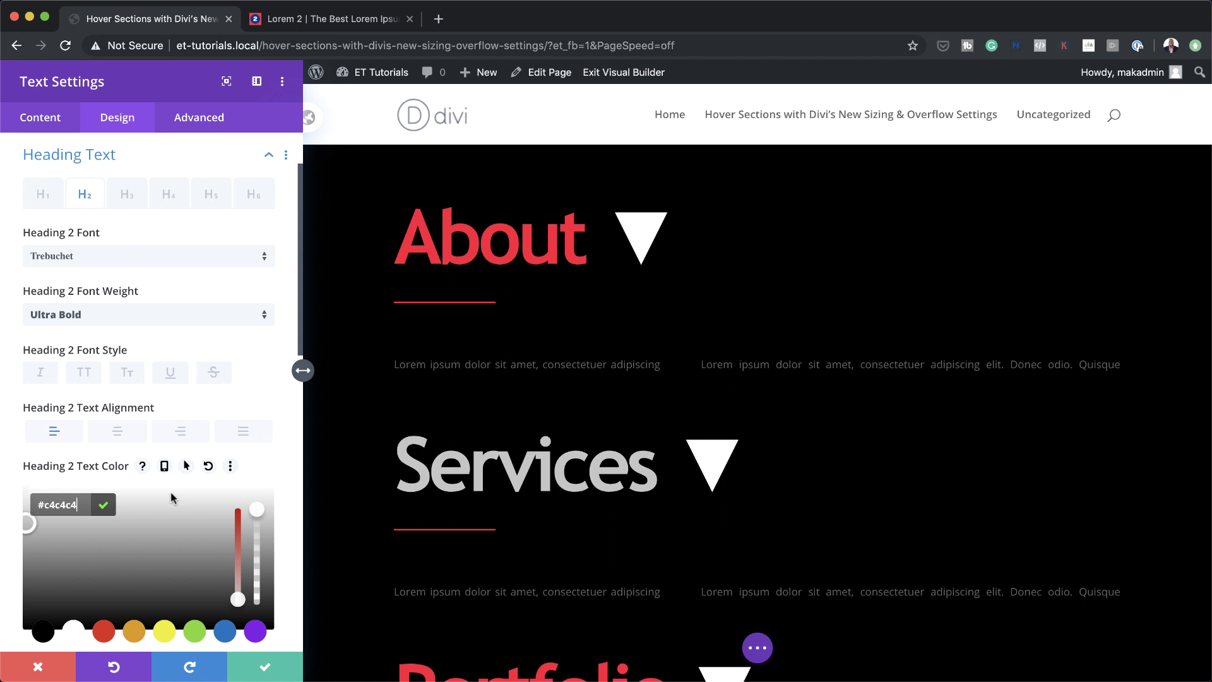
{"action": "left_click", "coordinate": [266, 667]}
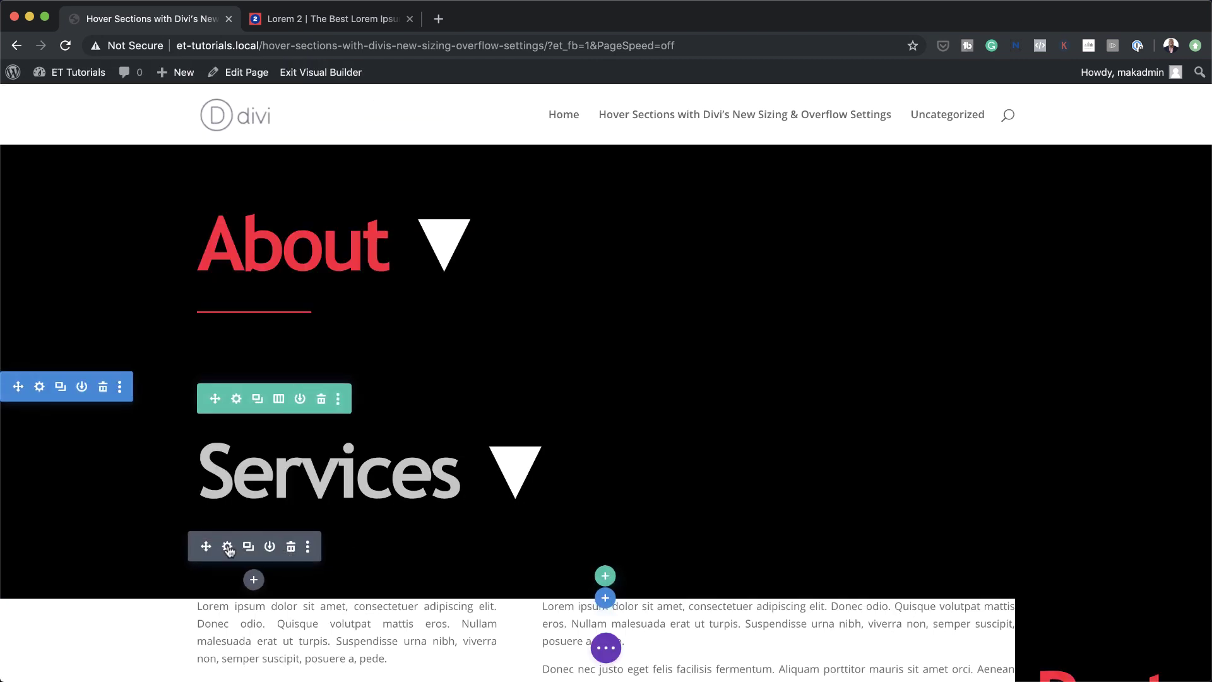
- Set the line color of the divider under the Services heading to #c4c4c4
{"action": "left_click", "coordinate": [228, 548]}
{"action": "left_click", "coordinate": [105, 125]}
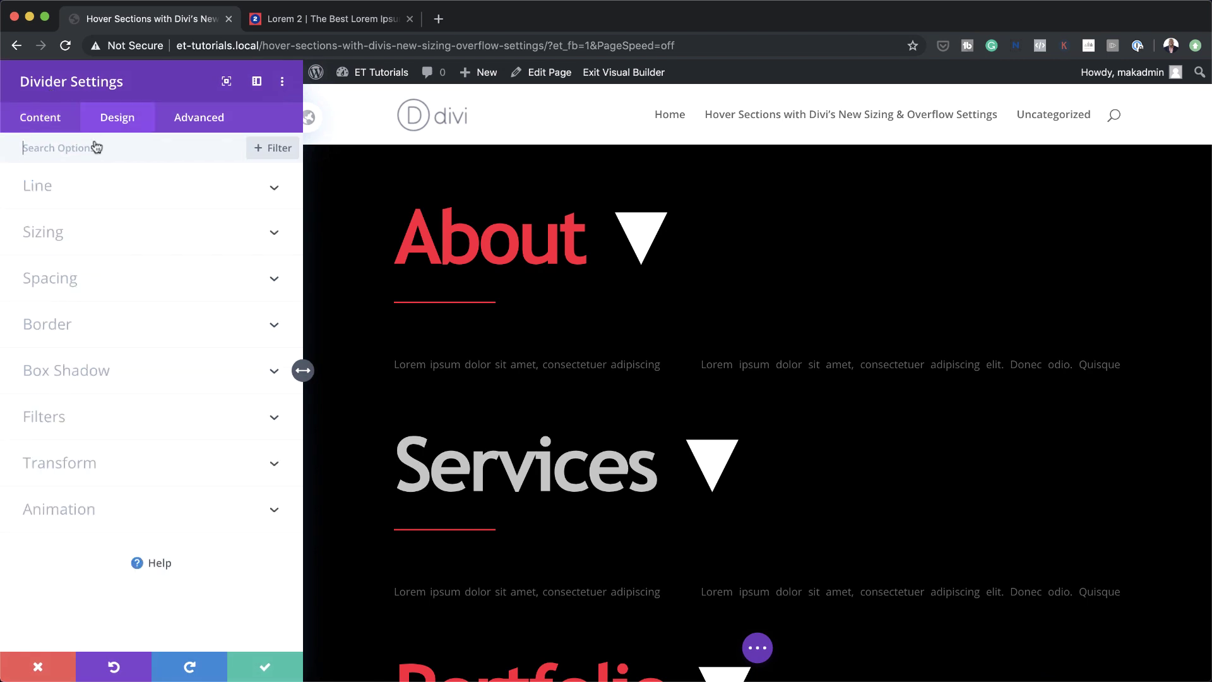
{"action": "left_click", "coordinate": [60, 189]}
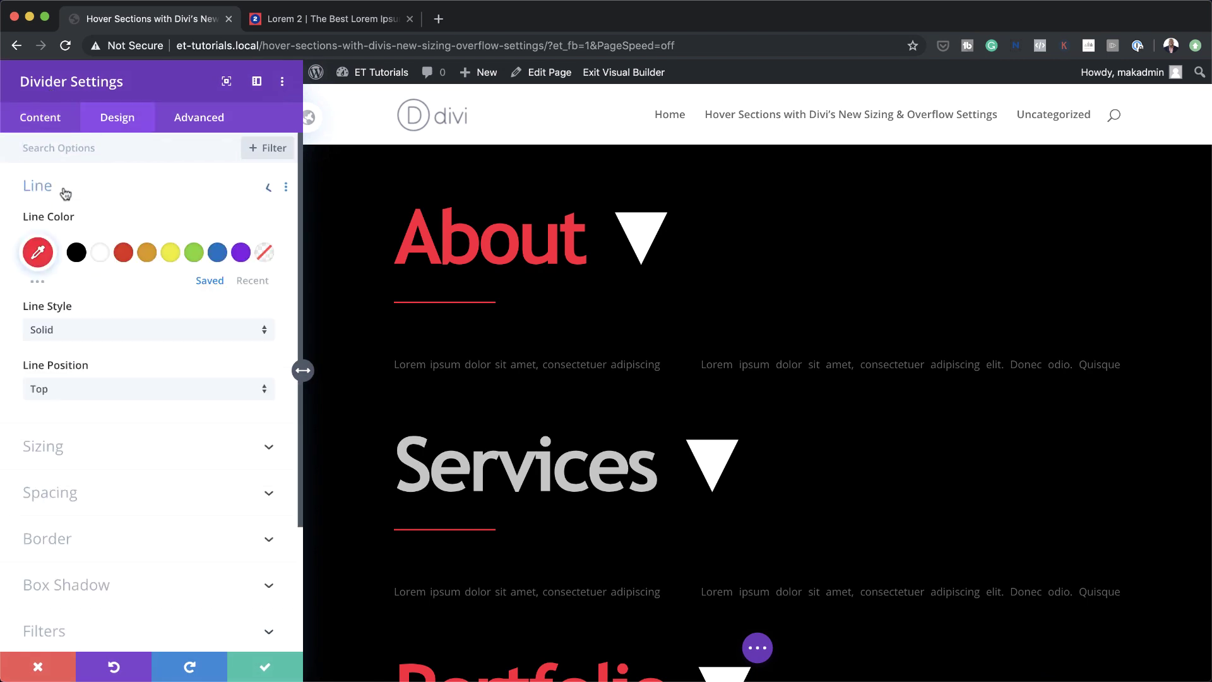
{"action": "left_click", "coordinate": [39, 252]}
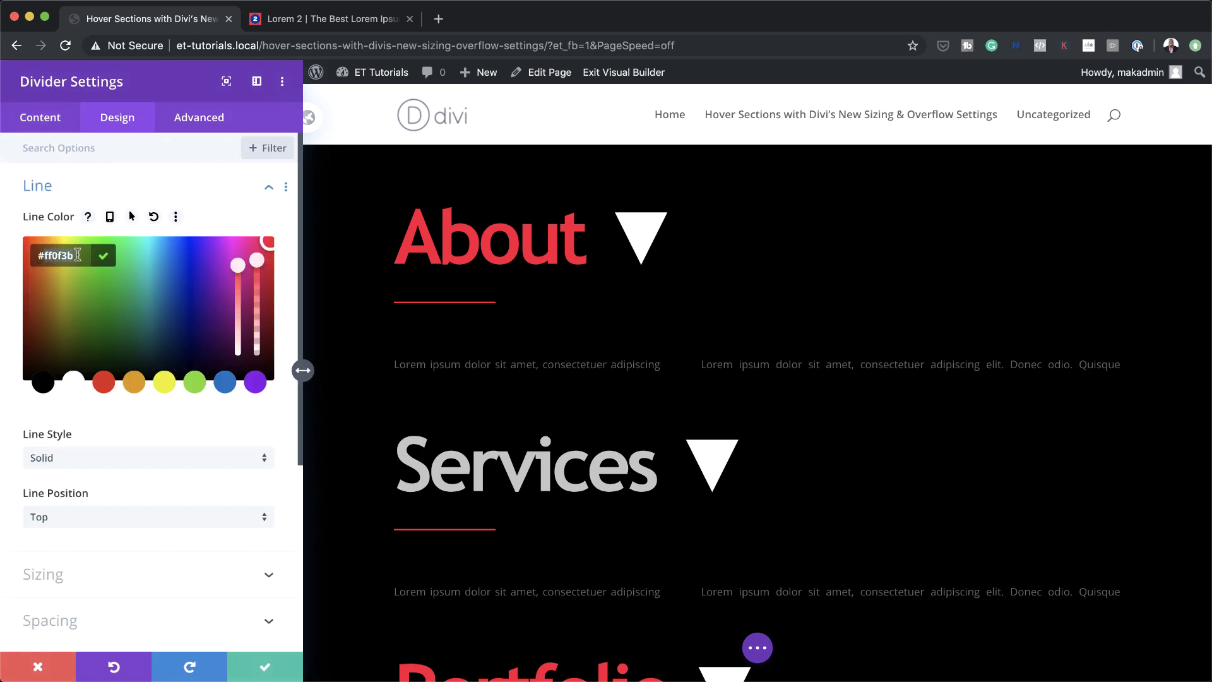
{"action": "type", "text": "#c4c4c4"}
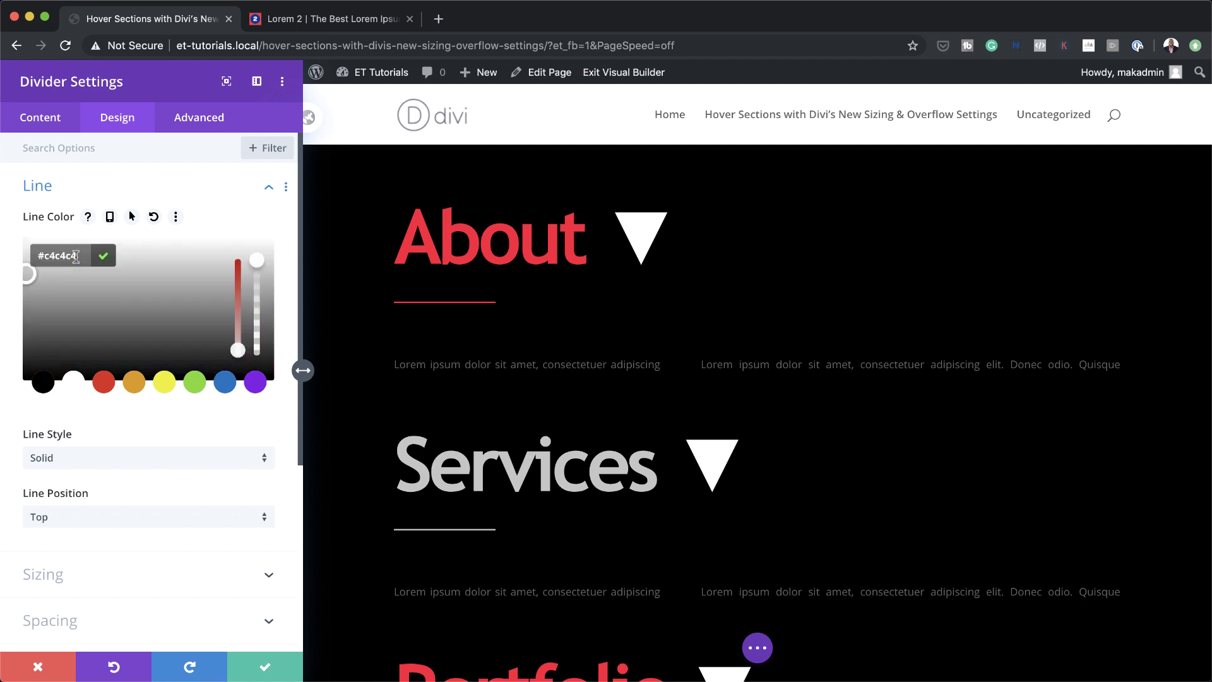
- Save the settings of the divider under the Services heading
{"action": "left_click", "coordinate": [267, 668]}
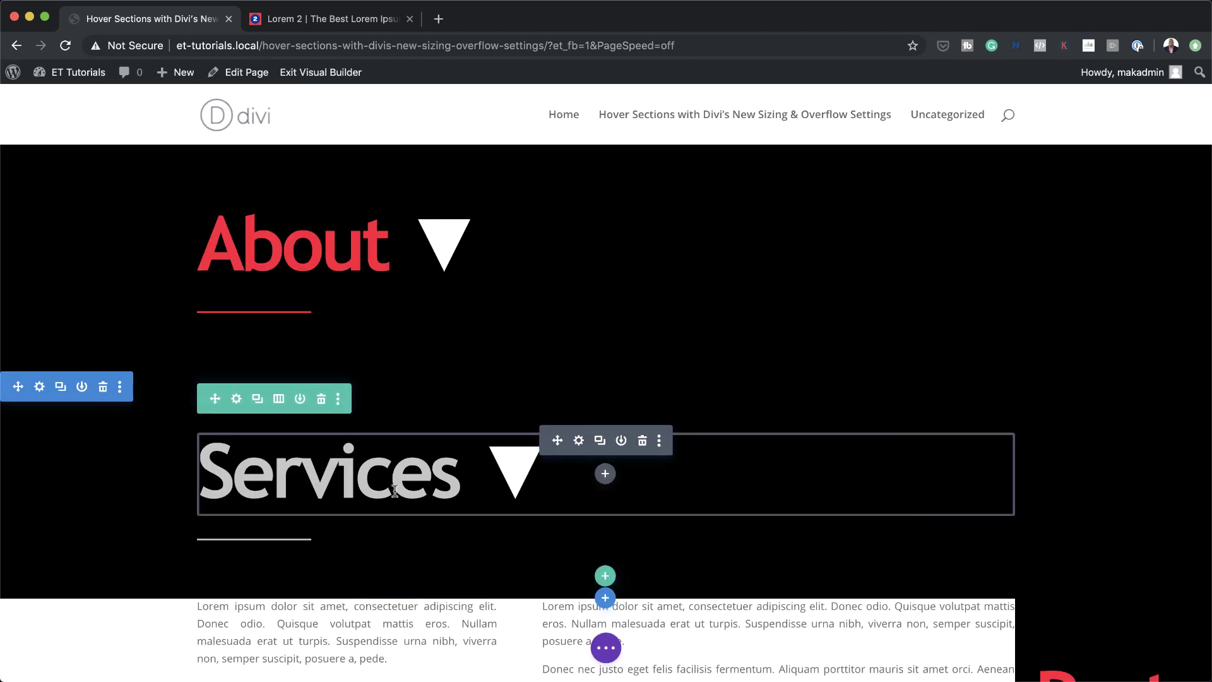
- Examine the hover reveals of the About, Services and Portfolio sections on the live page
{"action": "scroll", "coordinate": [492, 520], "scroll_direction": "down", "scroll_amount": 6}
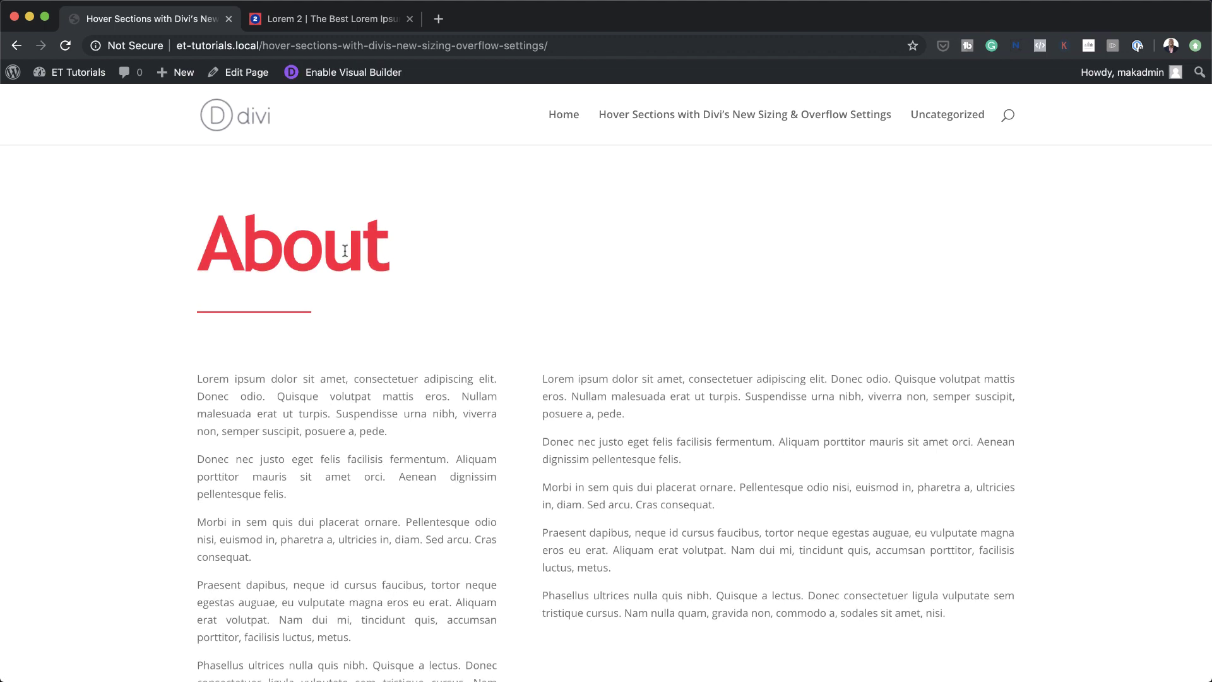
{"action": "scroll", "coordinate": [345, 253], "scroll_direction": "down", "scroll_amount": 3}
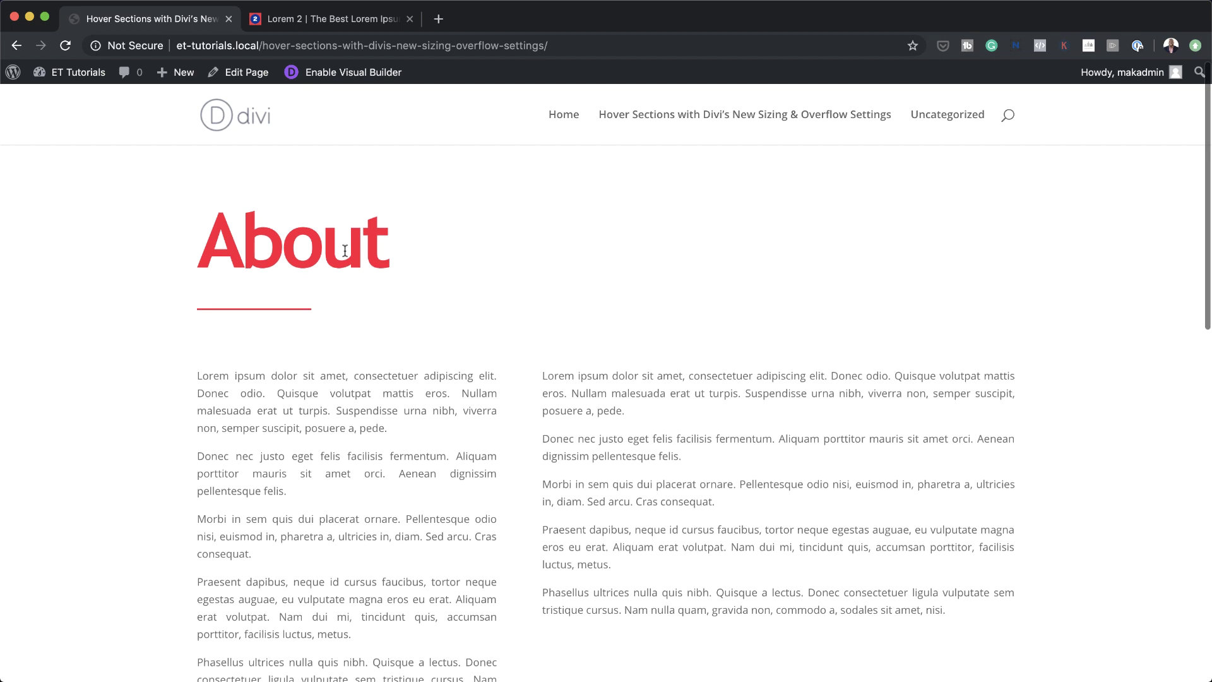
{"action": "scroll", "coordinate": [344, 255], "scroll_direction": "down", "scroll_amount": 6}
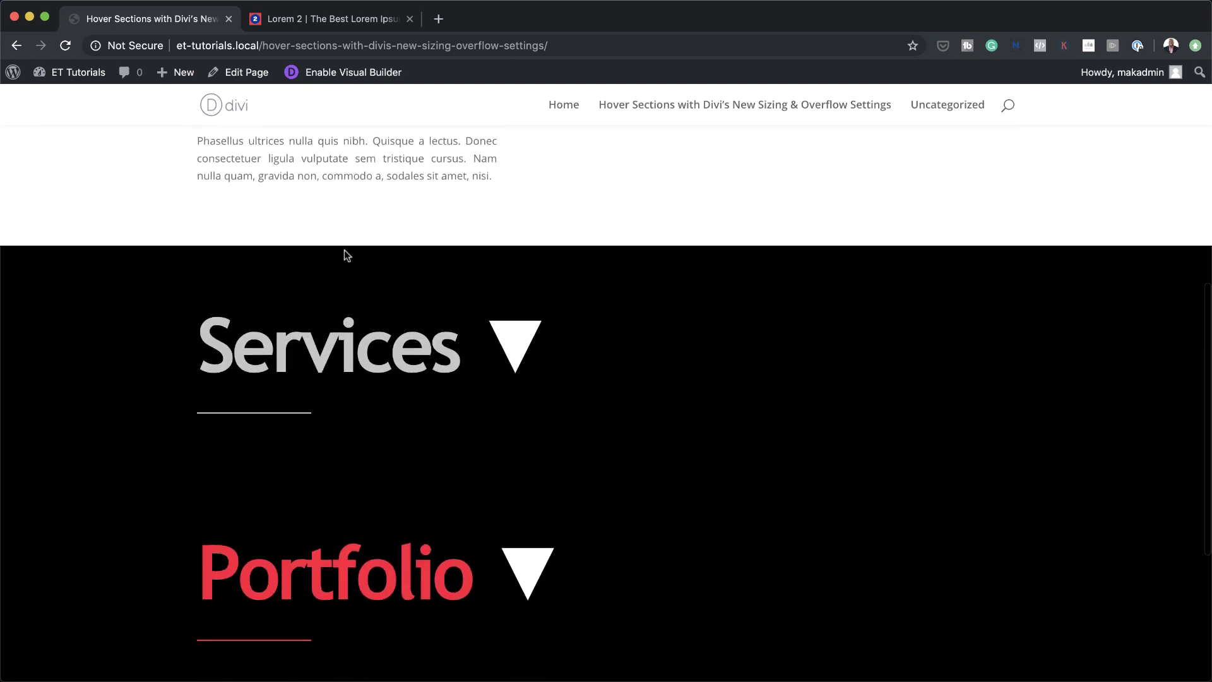
{"action": "scroll", "coordinate": [367, 305], "scroll_direction": "up", "scroll_amount": 5}
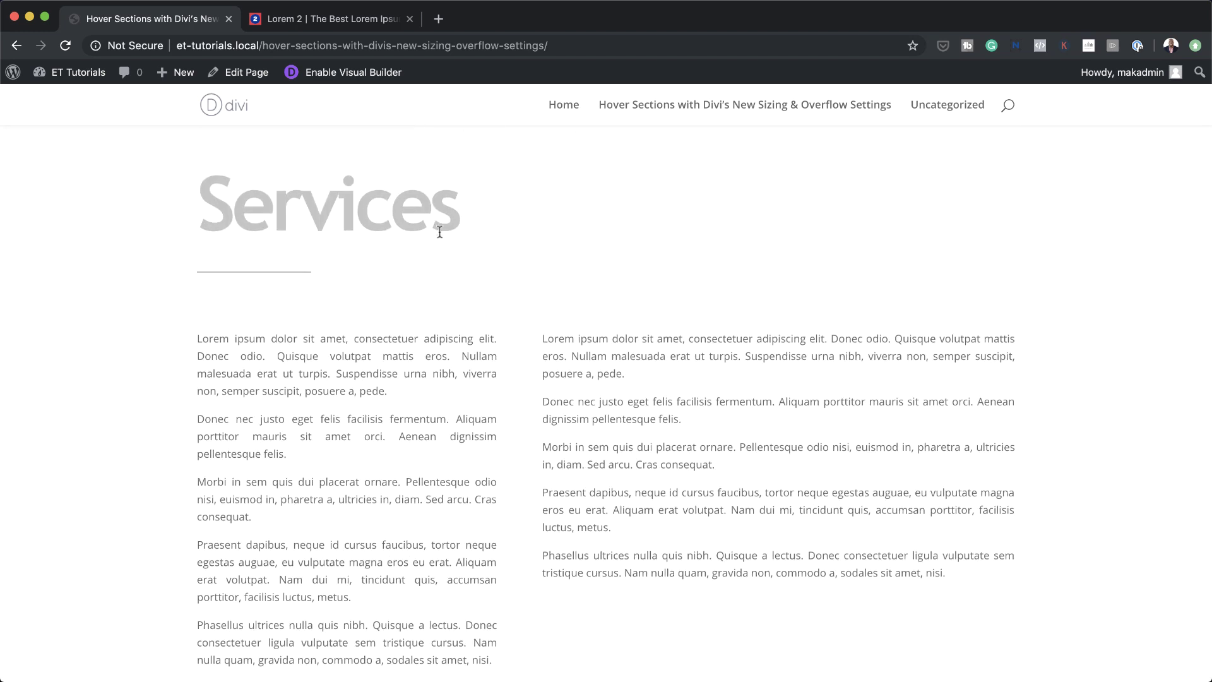
{"action": "scroll", "coordinate": [549, 358], "scroll_direction": "down", "scroll_amount": 9}
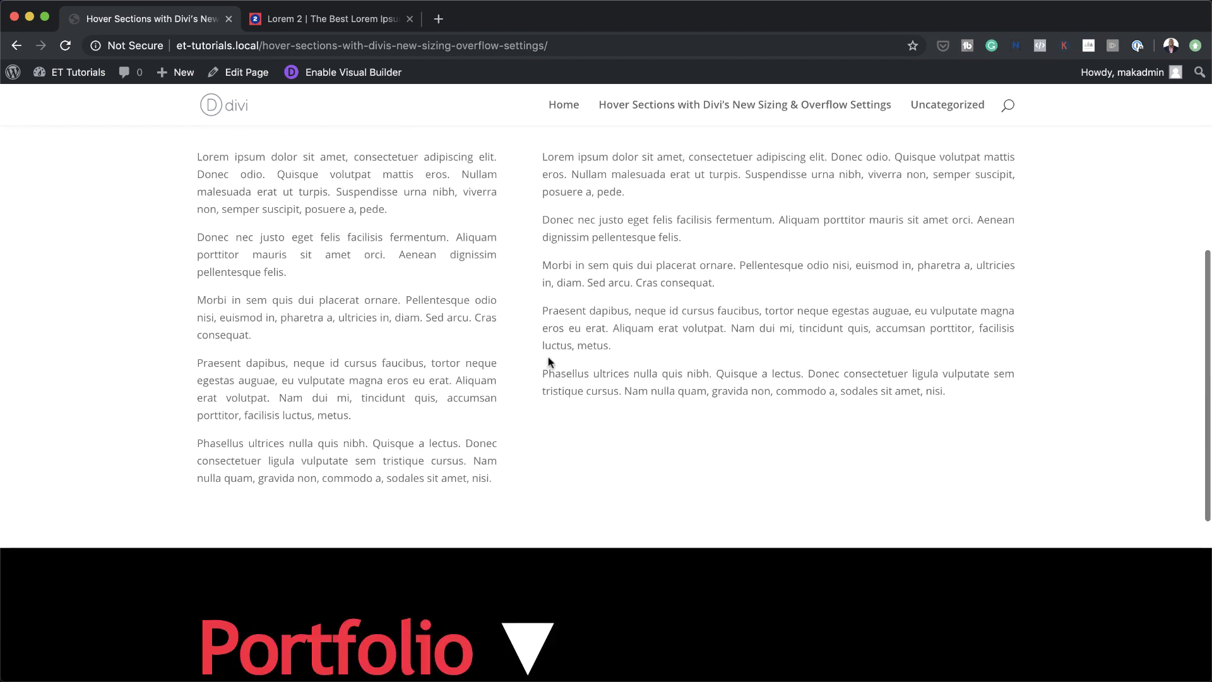
{"action": "scroll", "coordinate": [383, 342], "scroll_direction": "down", "scroll_amount": 6}
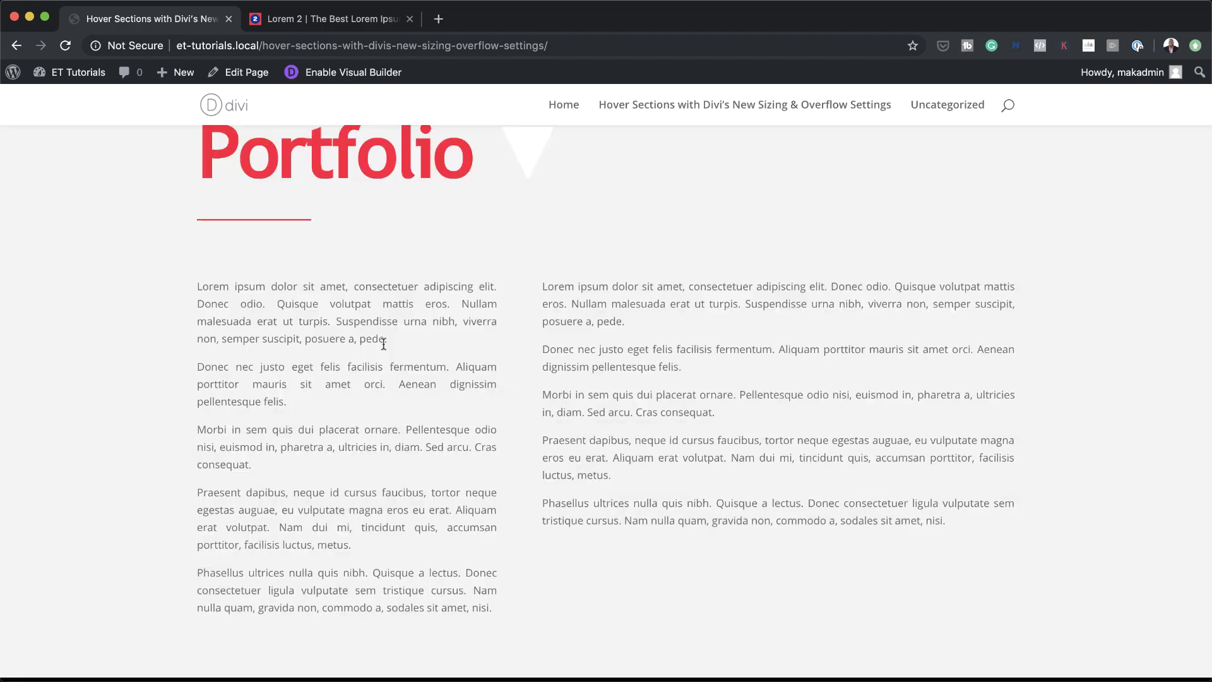
{"action": "scroll", "coordinate": [383, 342], "scroll_direction": "up", "scroll_amount": 6}
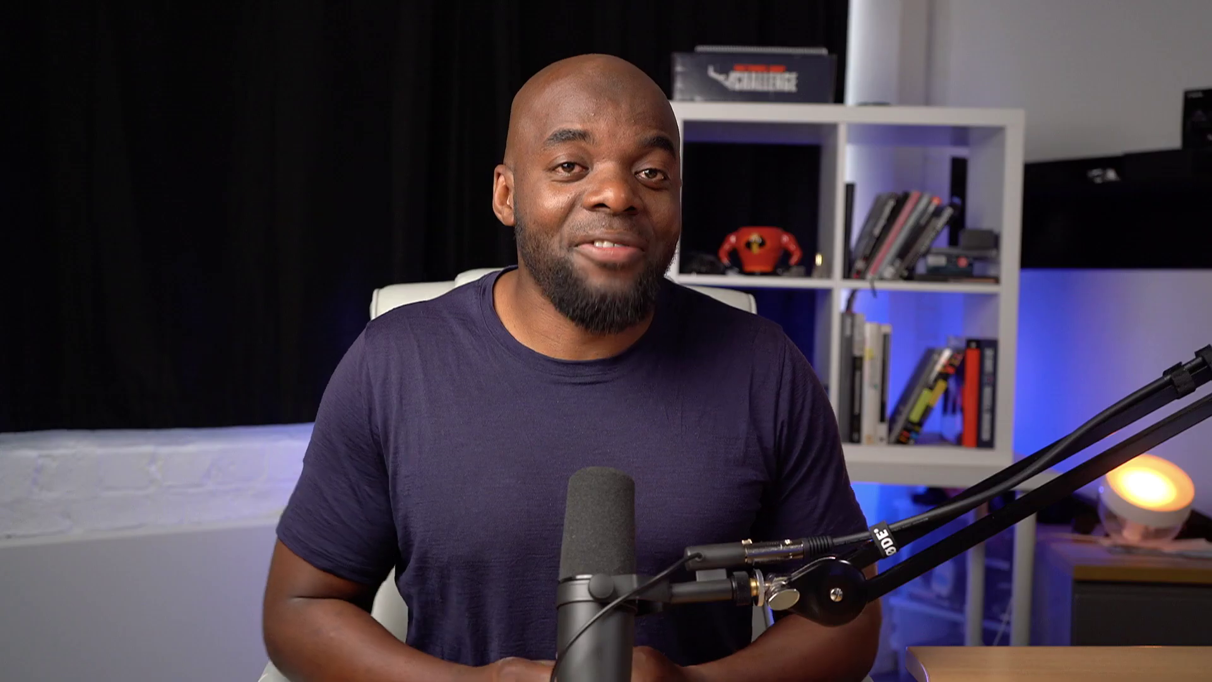